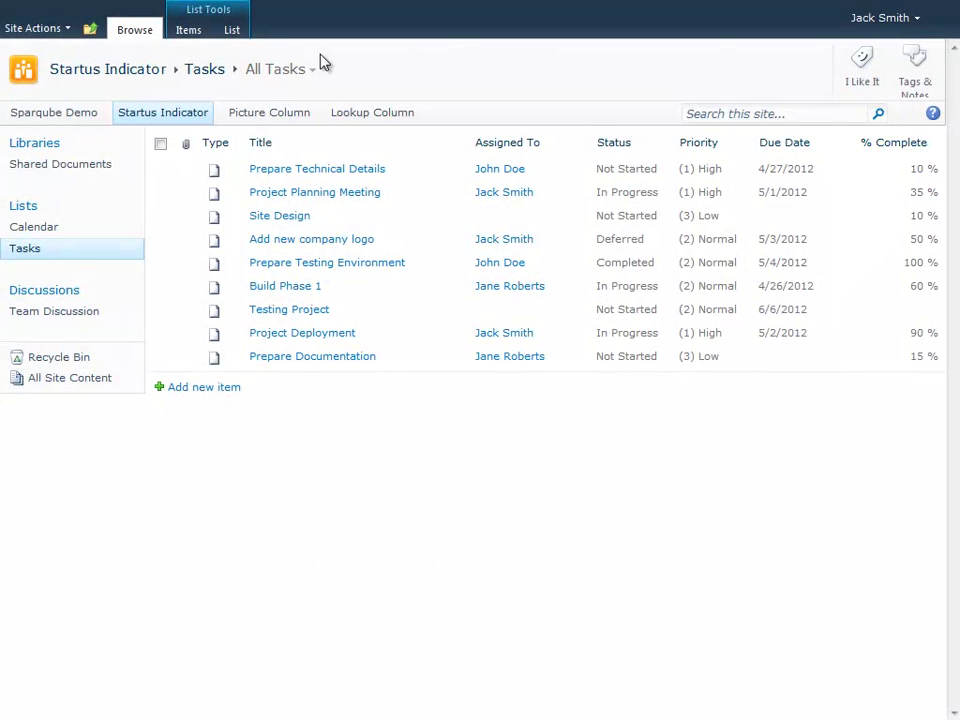
# Start a new column in the Tasks list's settings, named Task Progress, with type Sparqube Status Indicator.
pyautogui.click(233, 30)
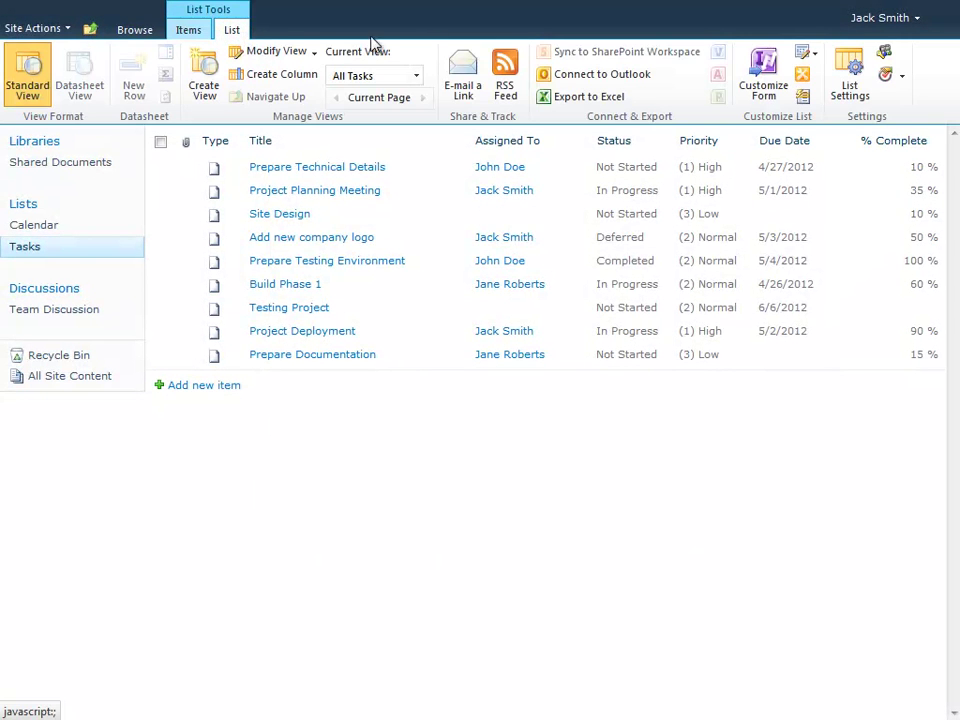
pyautogui.click(848, 75)
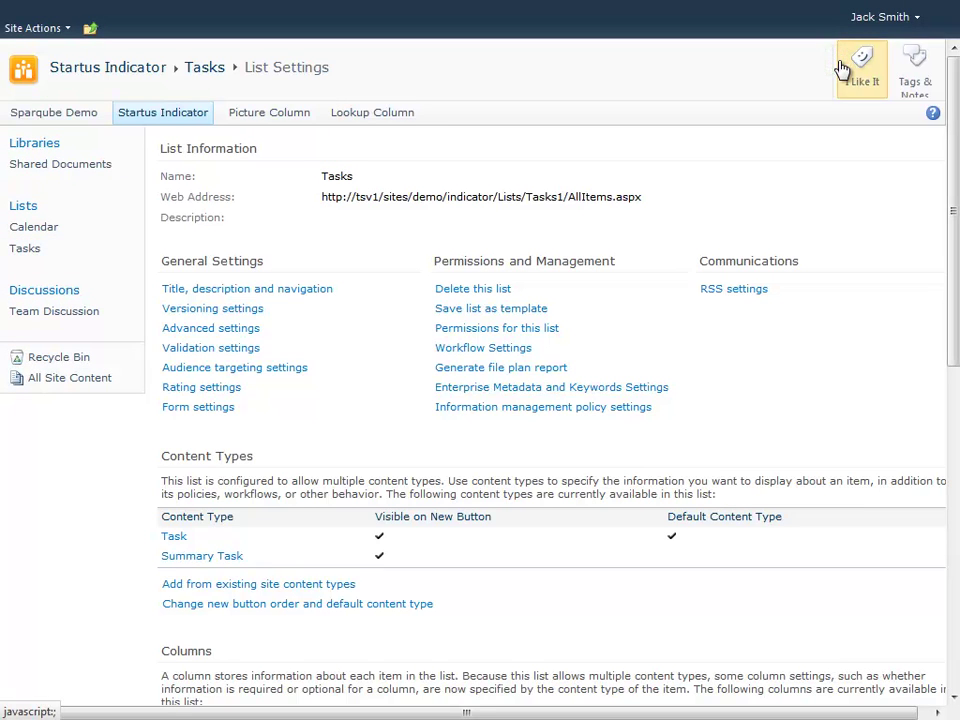
pyautogui.moveTo(952, 145); pyautogui.dragTo(952, 372)
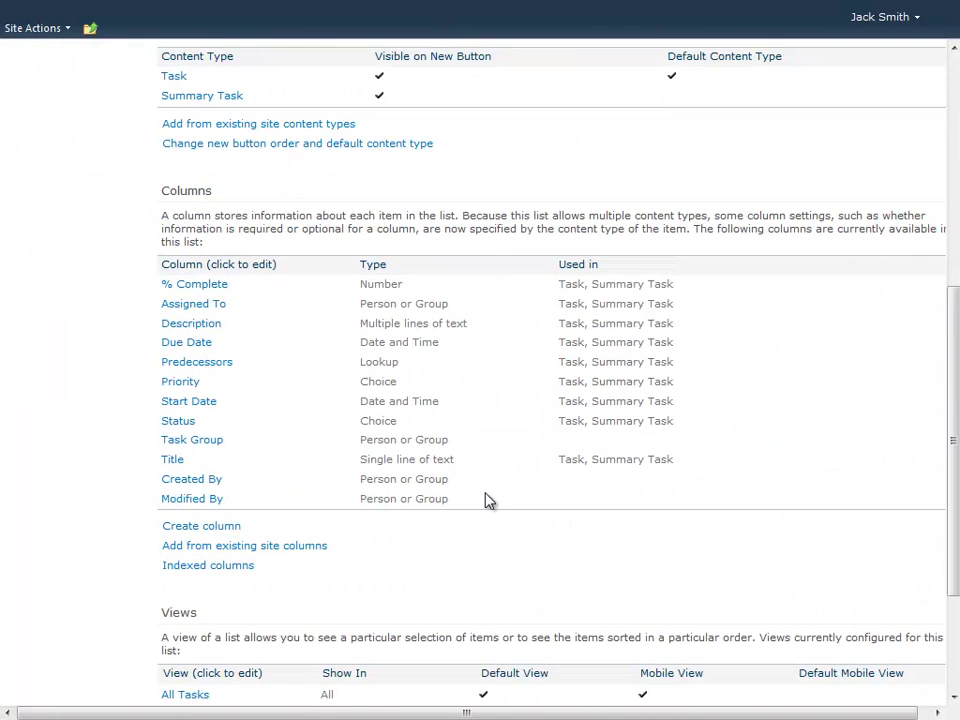
pyautogui.click(223, 533)
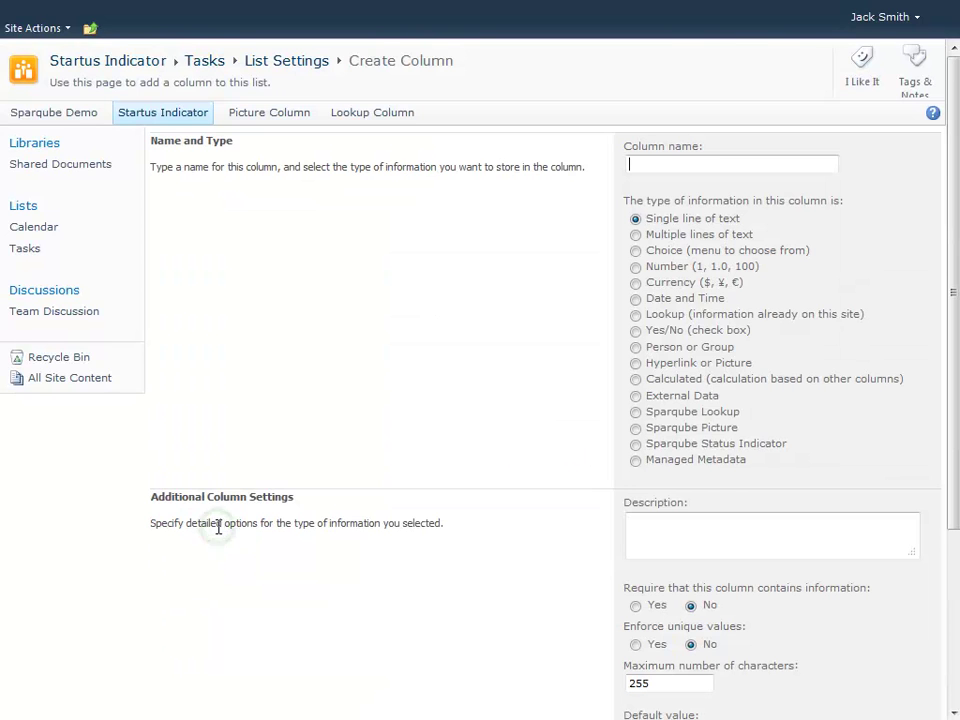
pyautogui.write('Task Progress')
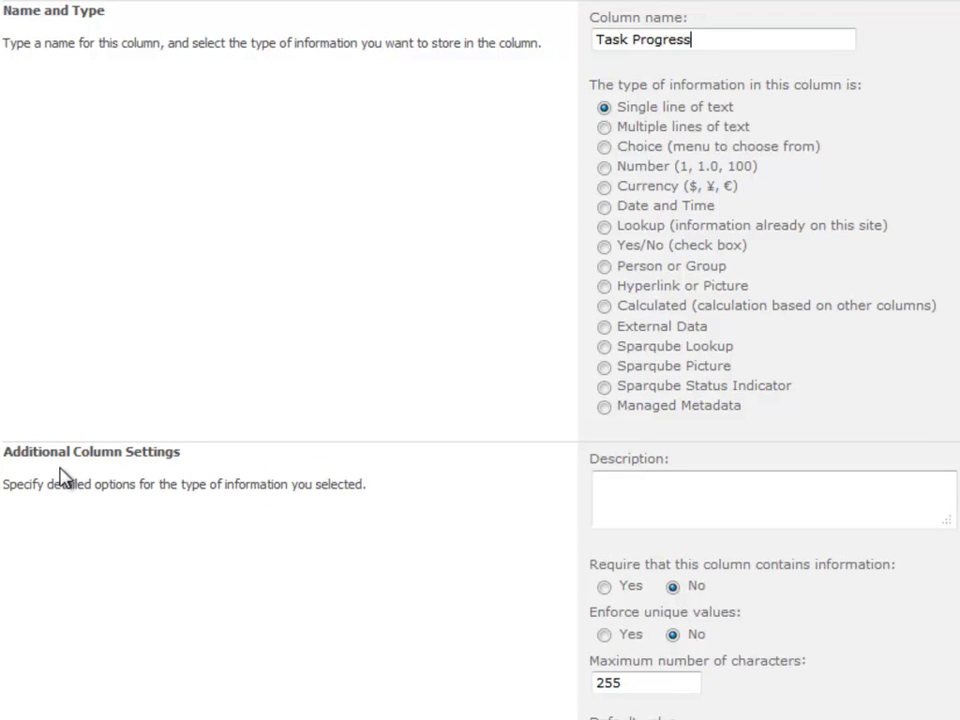
pyautogui.click(604, 387)
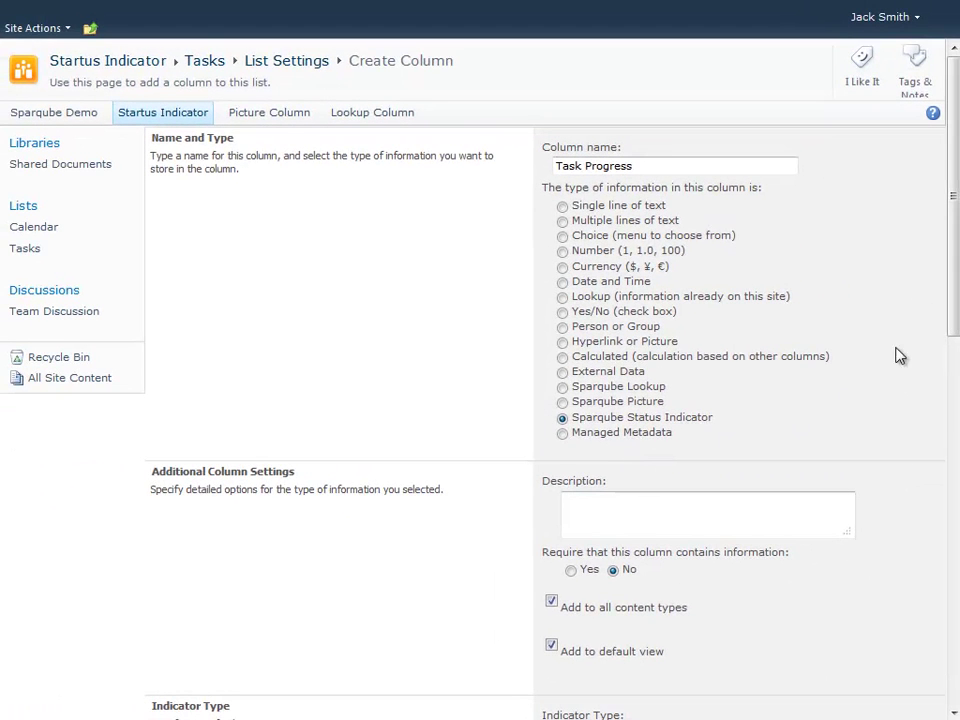
# Set the progress bar indicator's background color to light grey f0f0f0.
pyautogui.moveTo(955, 188); pyautogui.dragTo(934, 450)
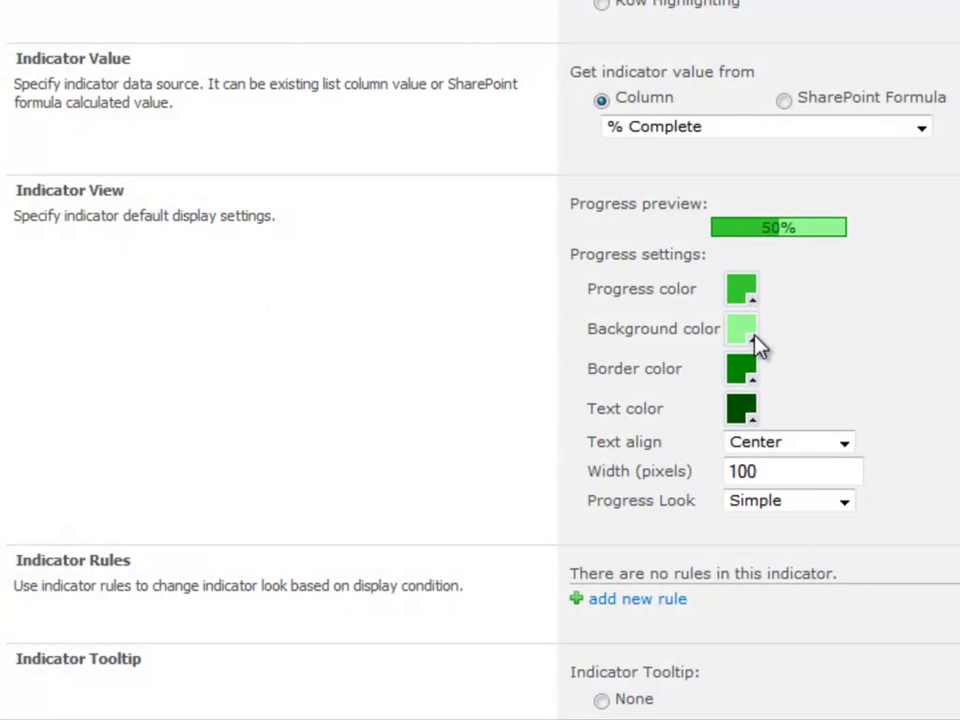
pyautogui.click(752, 338)
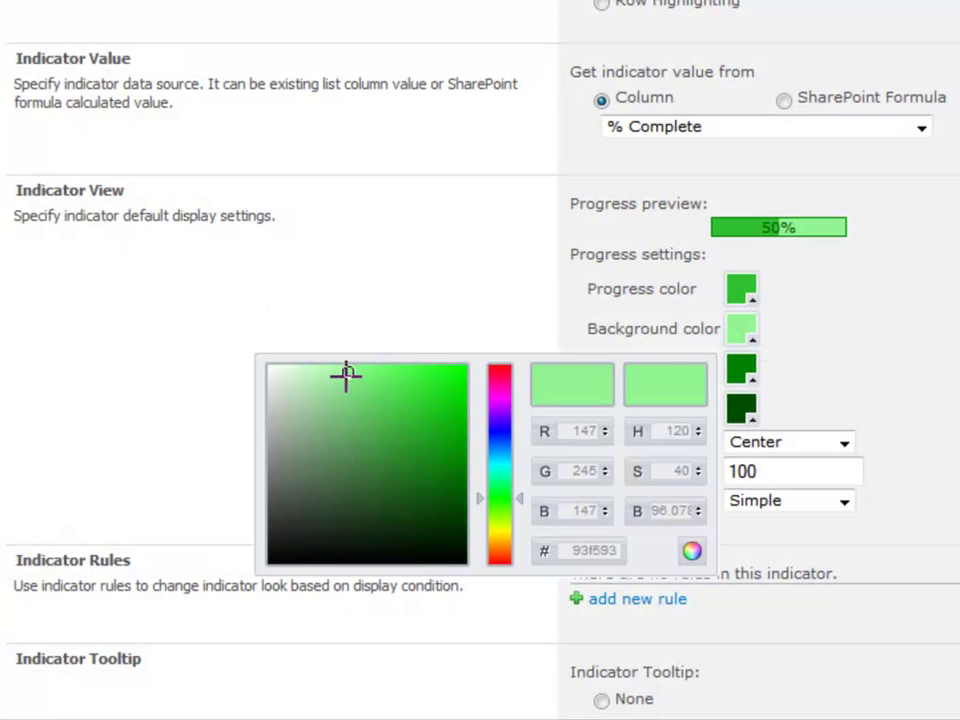
pyautogui.moveTo(348, 374); pyautogui.dragTo(265, 376)
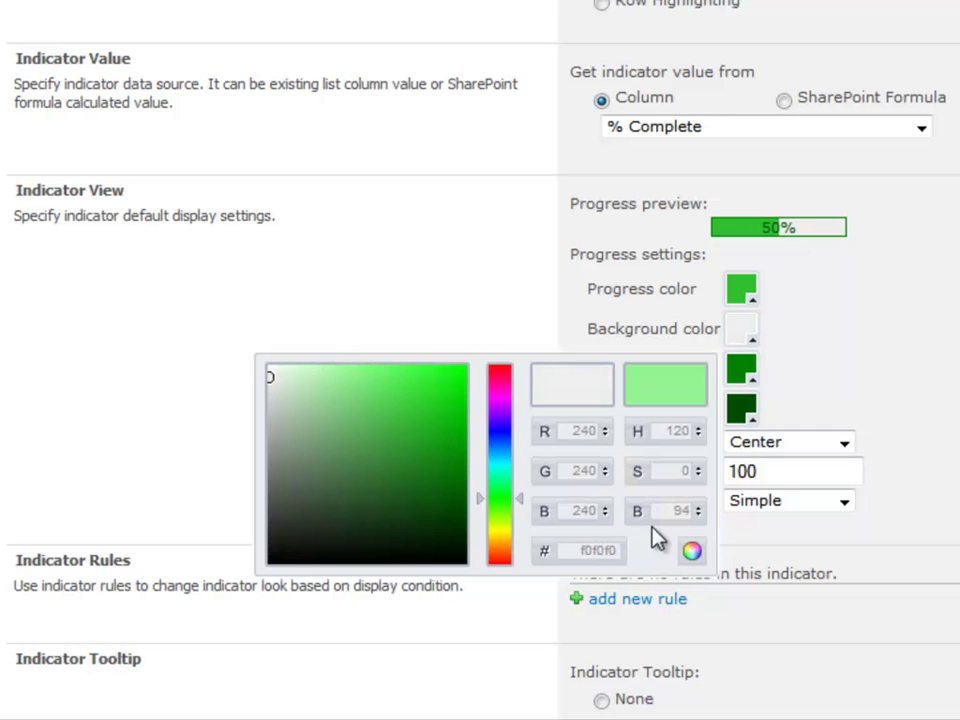
pyautogui.click(692, 550)
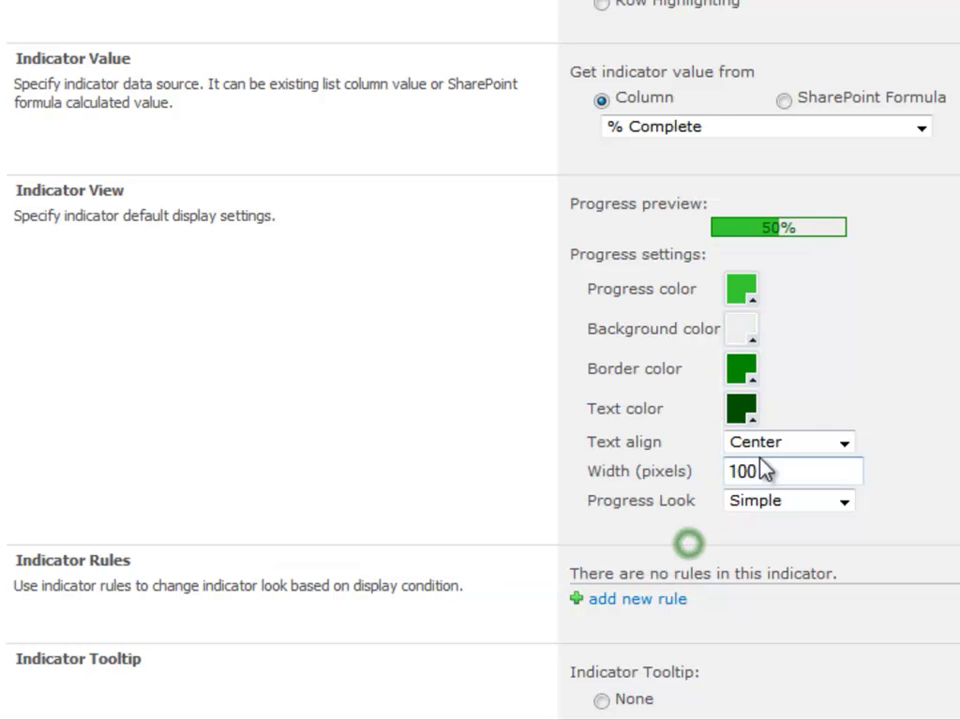
# Set the indicator's progress color to light green 5ae85a and its border color to grey ababab.
pyautogui.click(752, 303)
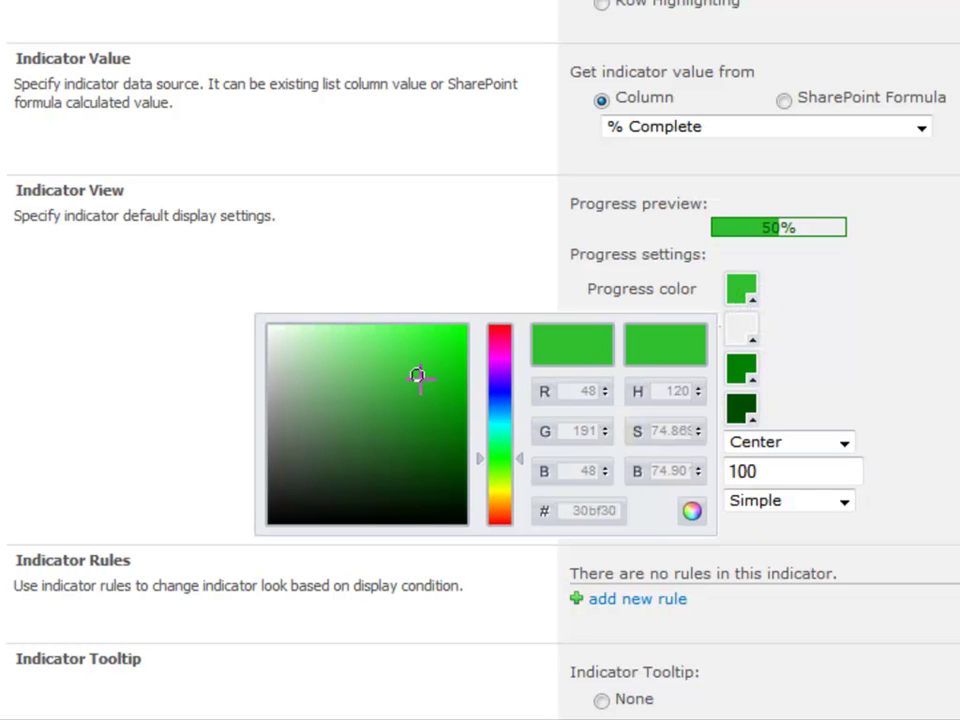
pyautogui.moveTo(418, 375); pyautogui.dragTo(390, 342)
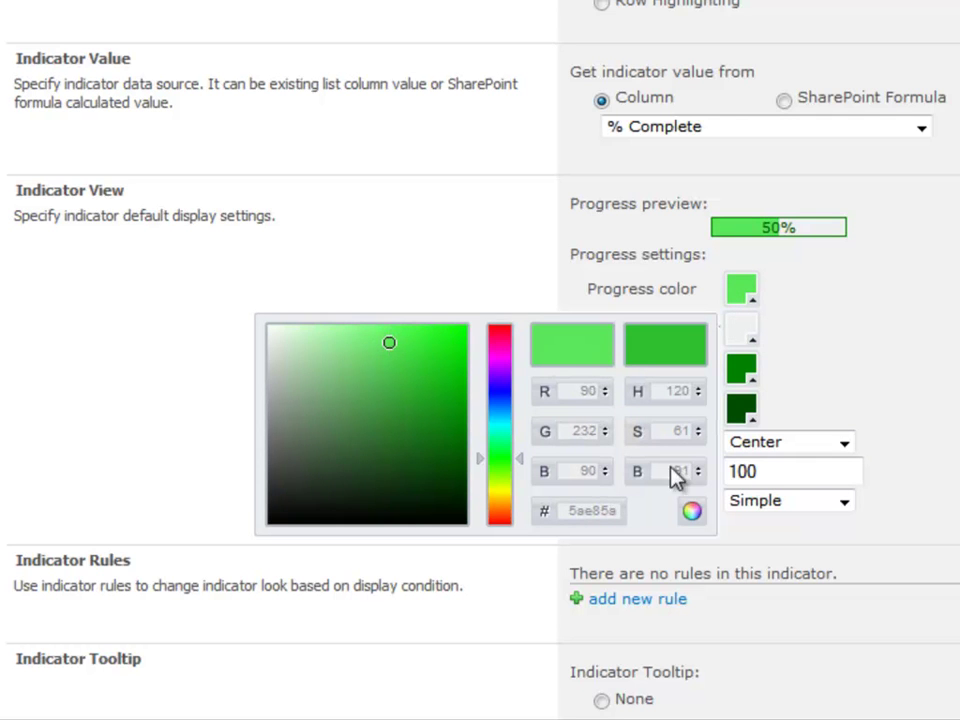
pyautogui.click(692, 511)
pyautogui.click(750, 388)
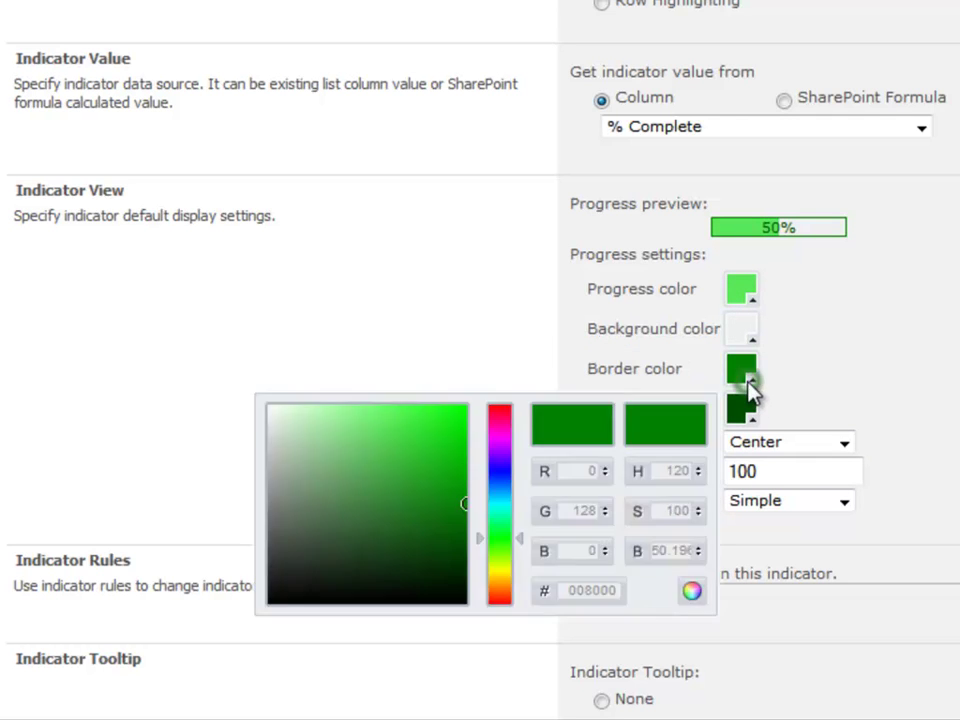
pyautogui.moveTo(464, 500); pyautogui.dragTo(268, 469)
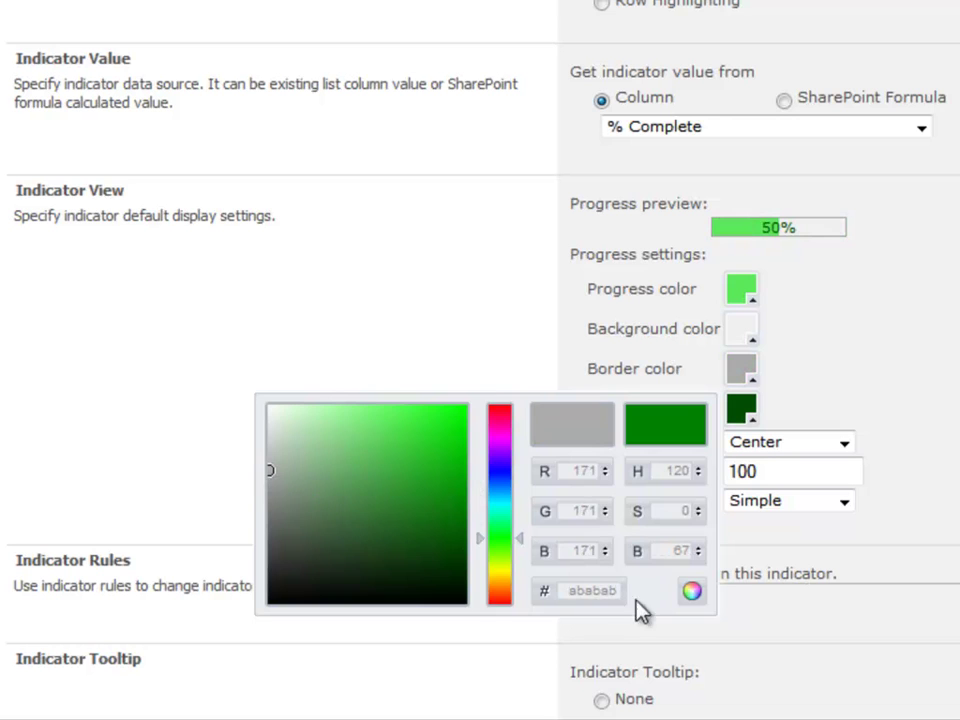
pyautogui.click(688, 597)
# Set the indicator's text color to dark grey 5c5c5c and its progress look to Gradient.
pyautogui.click(752, 420)
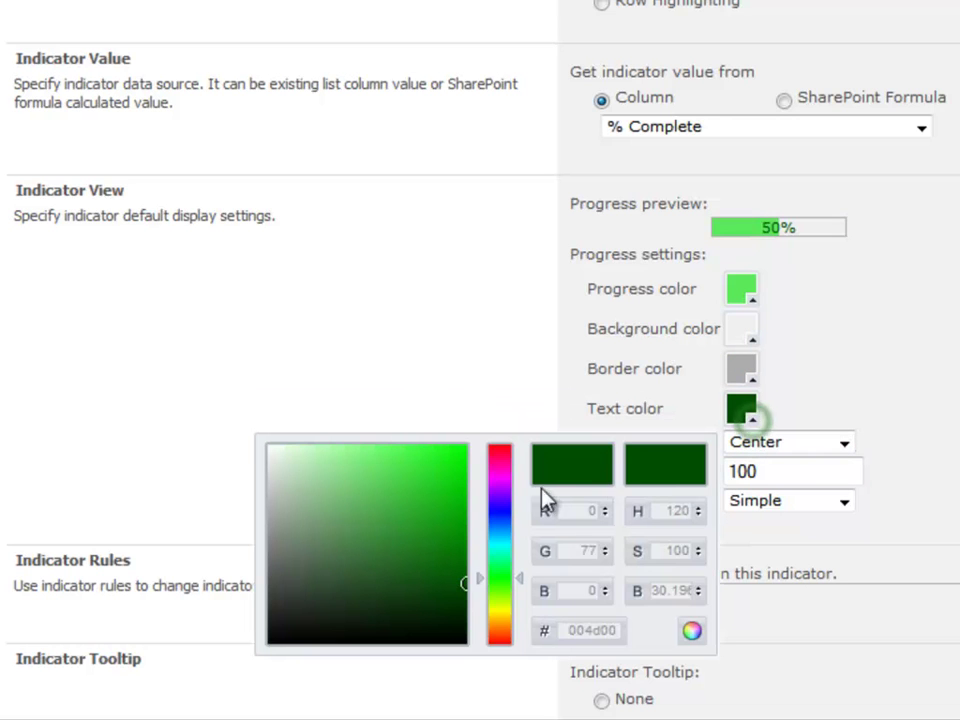
pyautogui.moveTo(465, 578); pyautogui.dragTo(268, 571)
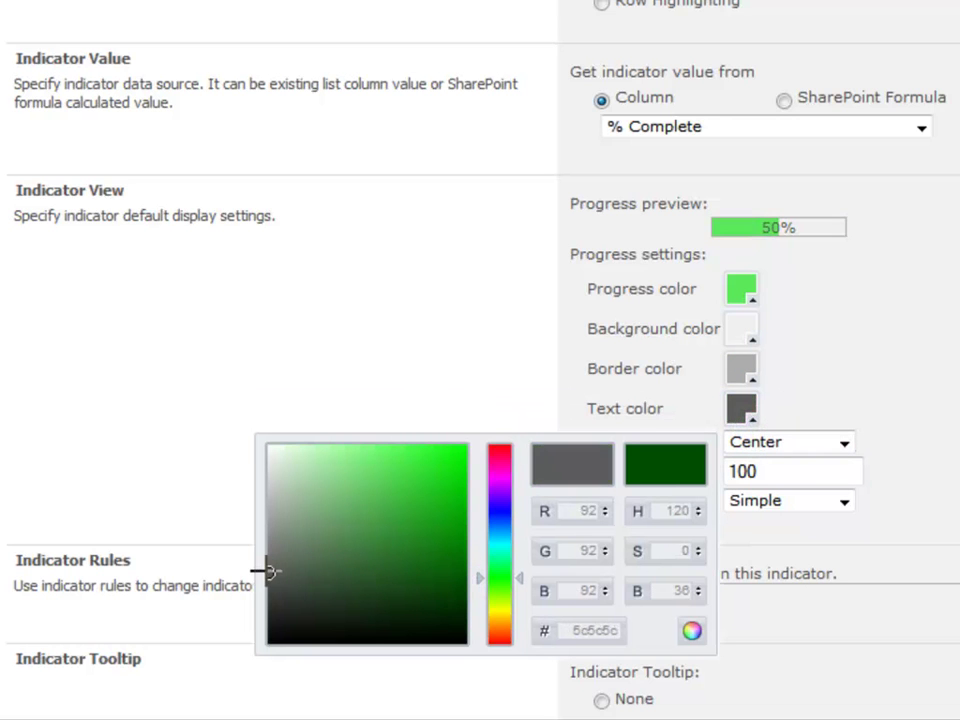
pyautogui.click(690, 630)
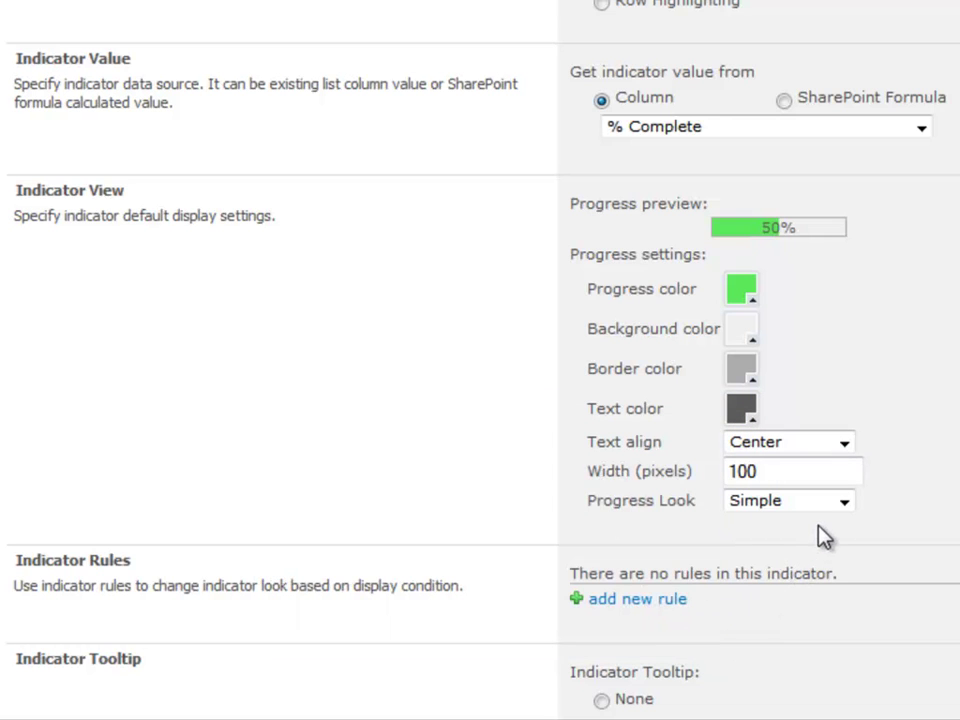
pyautogui.click(840, 502)
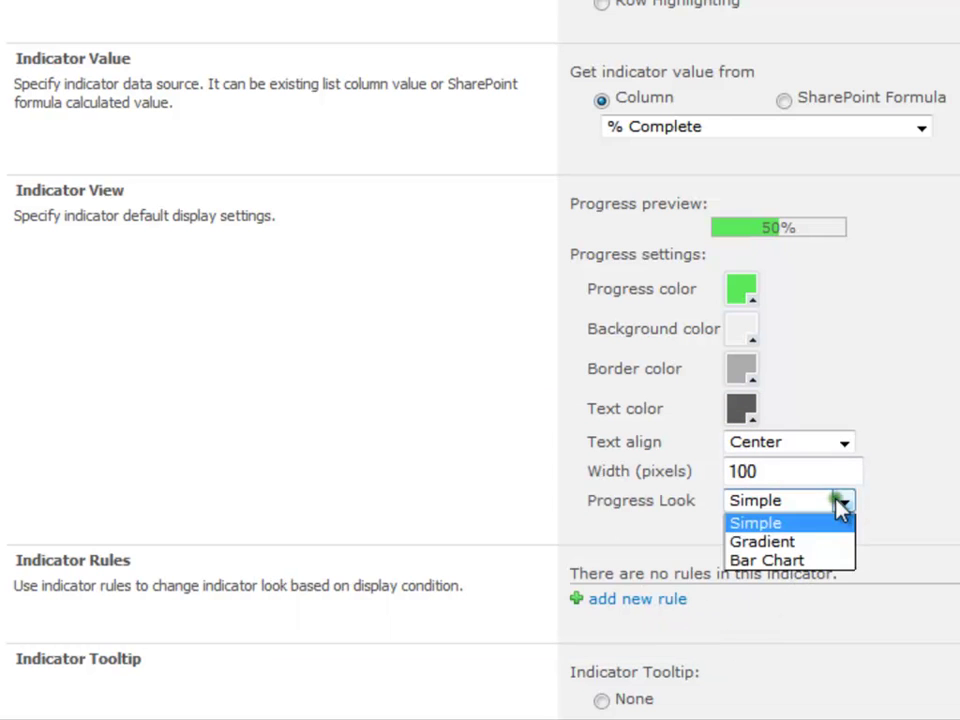
pyautogui.click(800, 546)
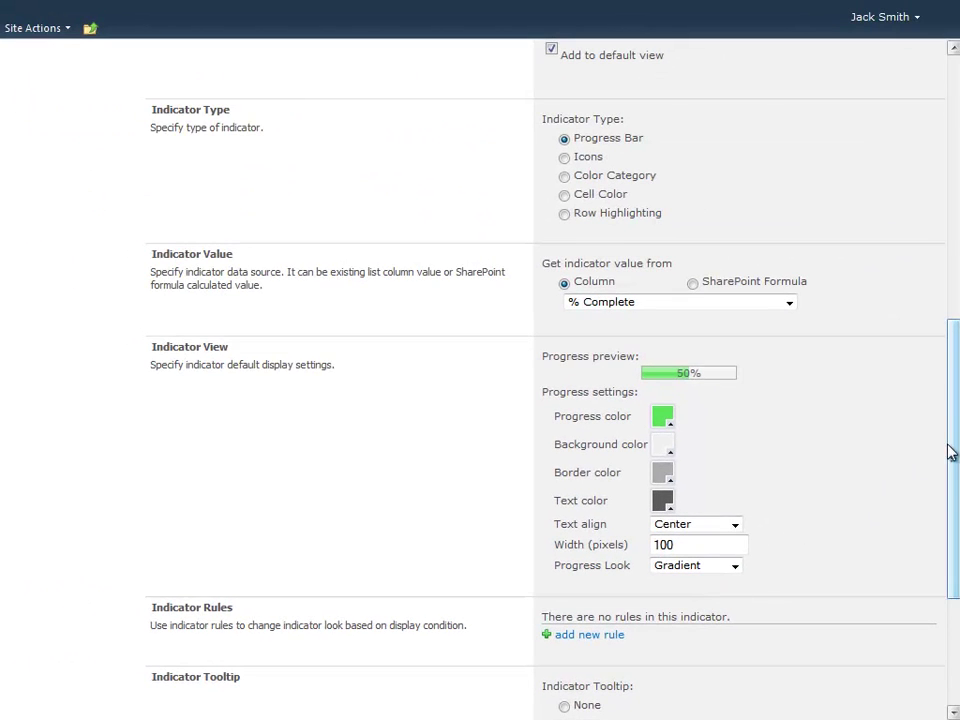
# Add a first indicator rule and set its display color to red ff0000.
pyautogui.moveTo(951, 452); pyautogui.dragTo(951, 526)
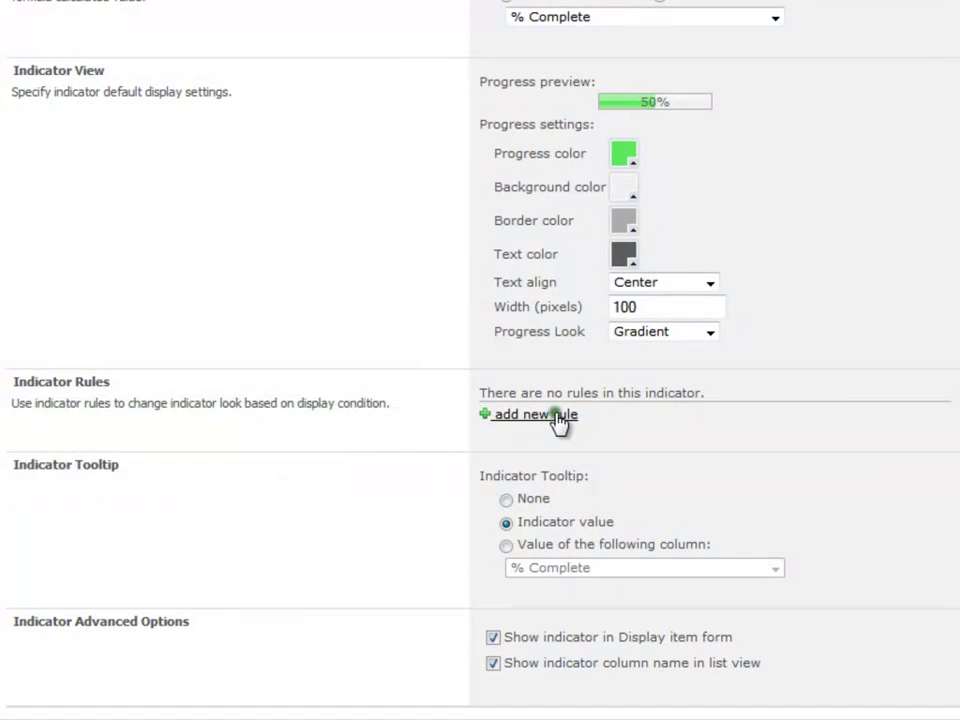
pyautogui.click(561, 416)
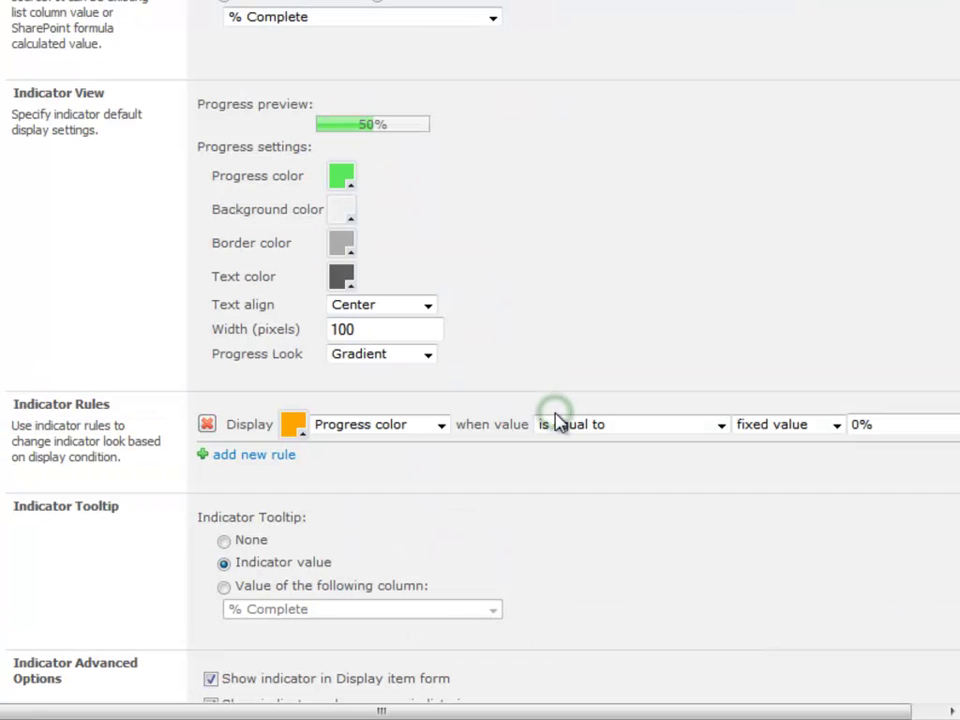
pyautogui.click(301, 434)
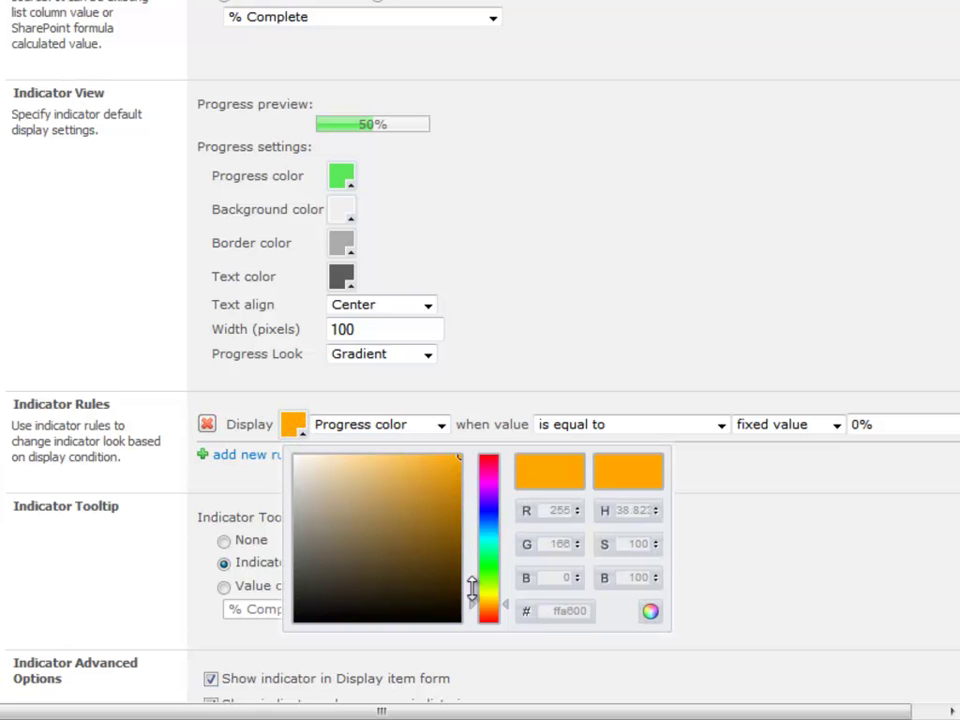
pyautogui.moveTo(489, 604); pyautogui.dragTo(480, 627)
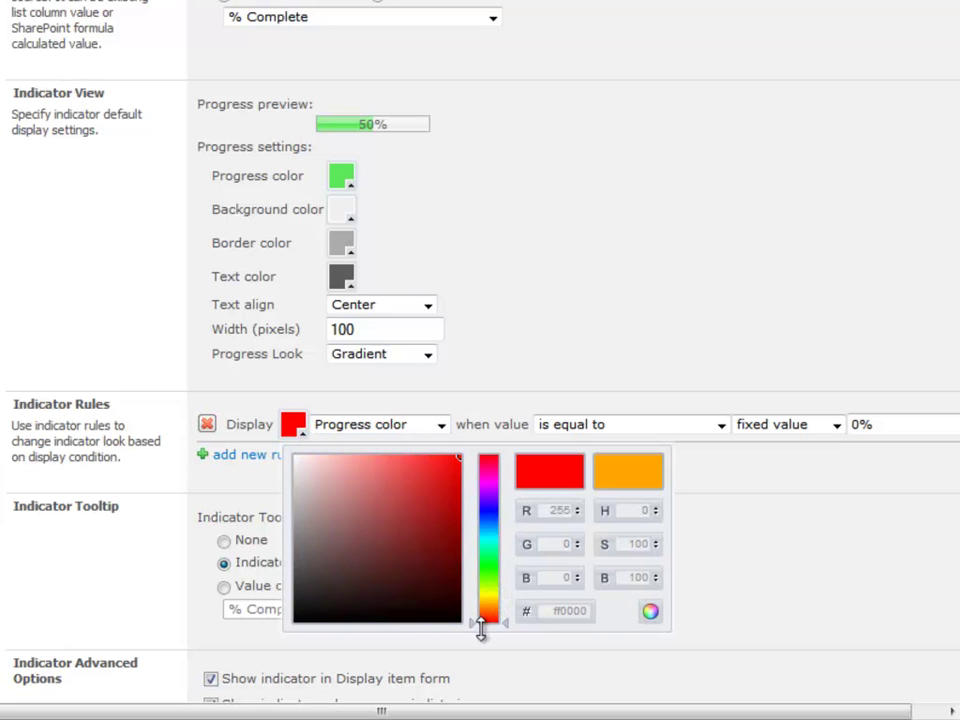
pyautogui.click(648, 613)
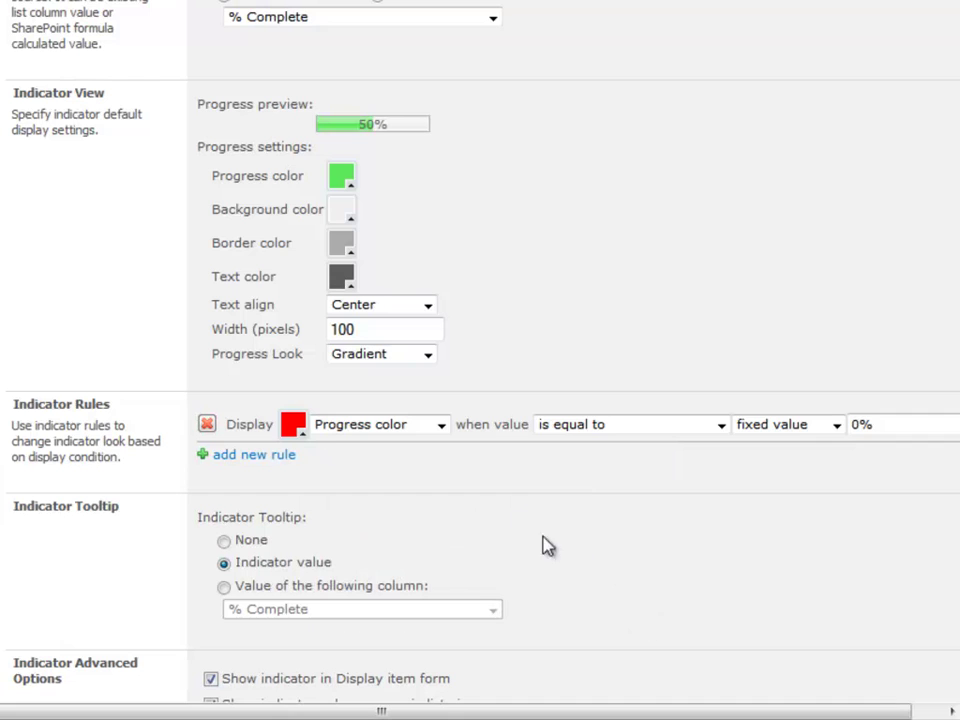
# Keep the red rule applied to Progress color and set its condition to is less than the fixed value 25%.
pyautogui.click(441, 426)
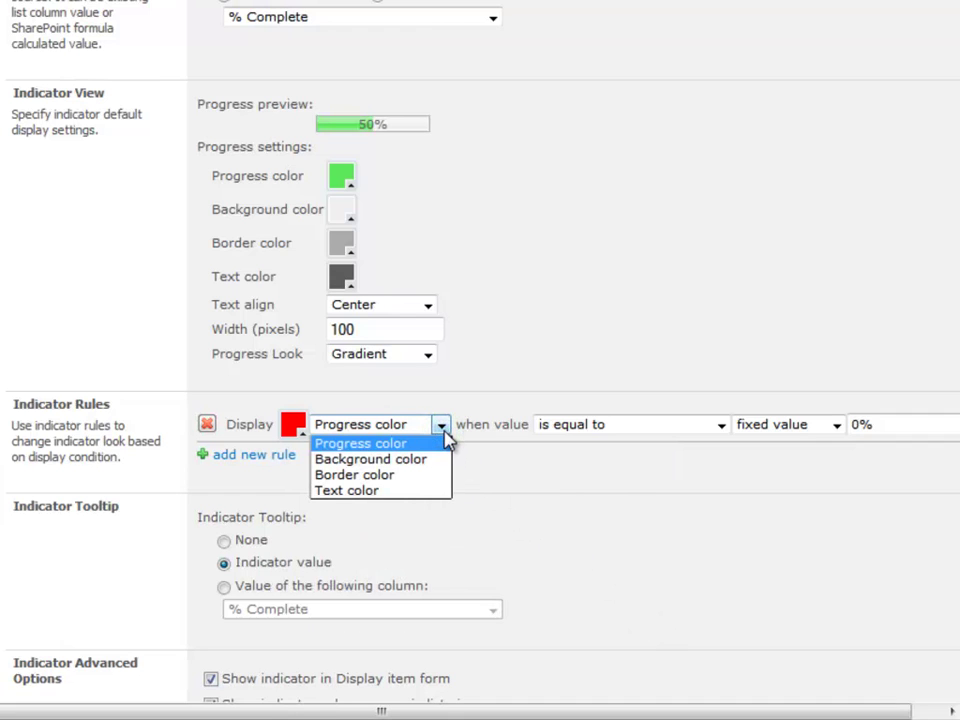
pyautogui.click(445, 438)
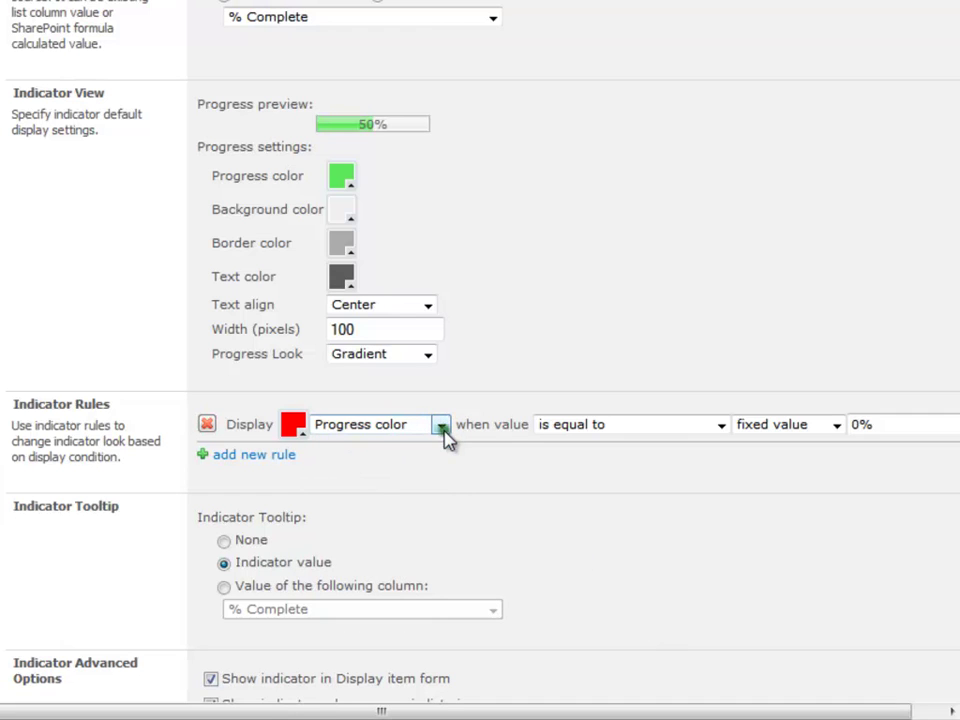
pyautogui.click(566, 428)
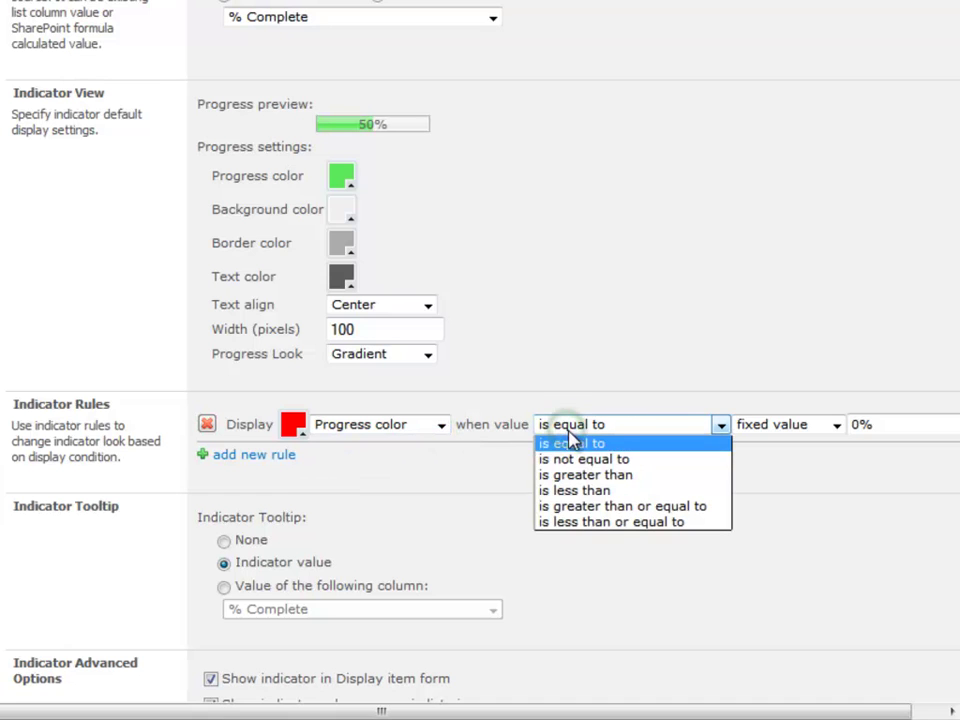
pyautogui.click(562, 491)
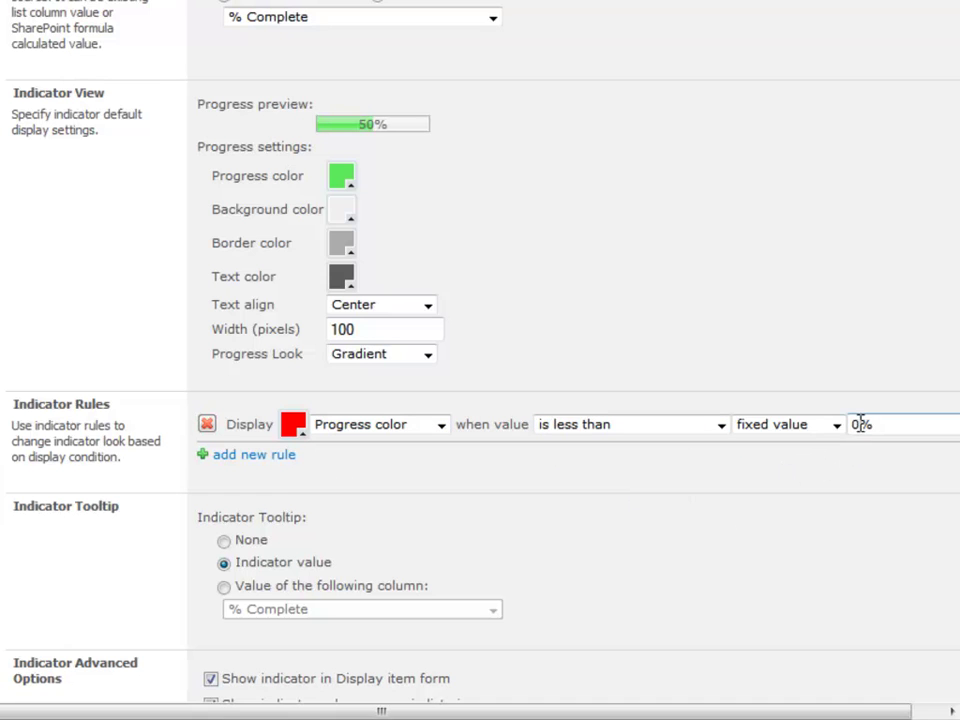
pyautogui.moveTo(849, 426); pyautogui.dragTo(859, 426)
pyautogui.write('25')
# Add a second indicator rule showing the orange progress color when the value is less than the fixed value 75%.
pyautogui.click(280, 455)
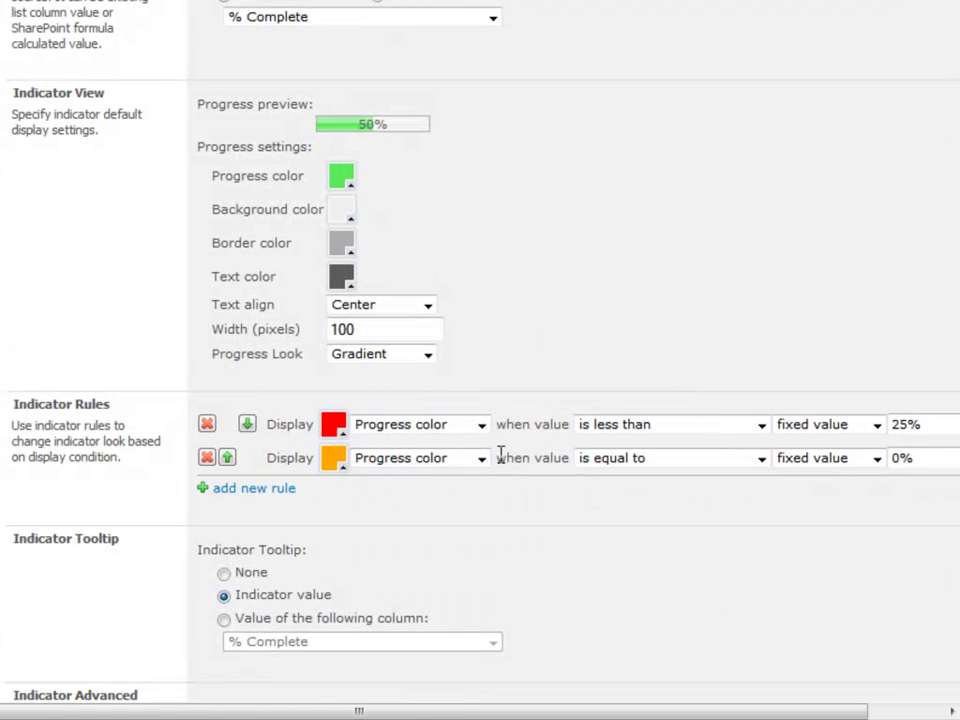
pyautogui.click(604, 458)
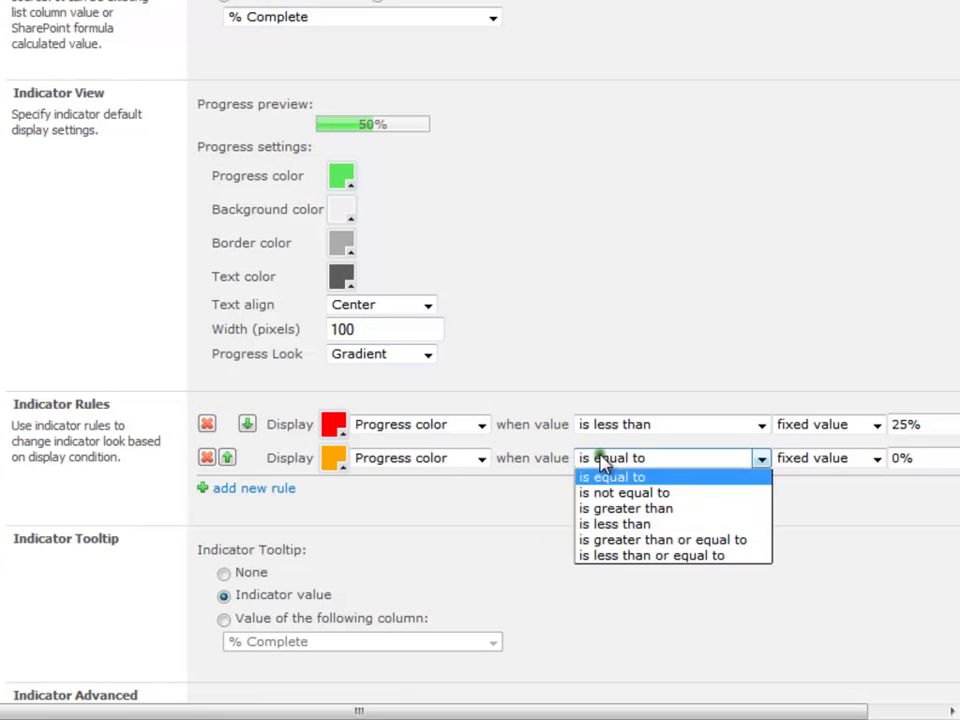
pyautogui.click(596, 524)
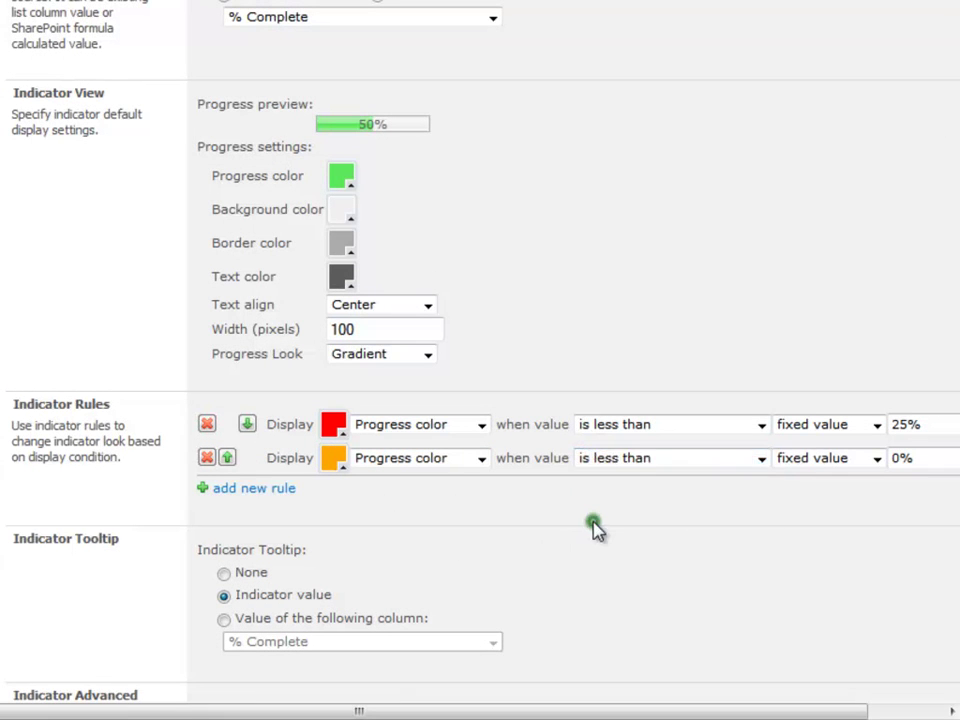
pyautogui.doubleClick(897, 457)
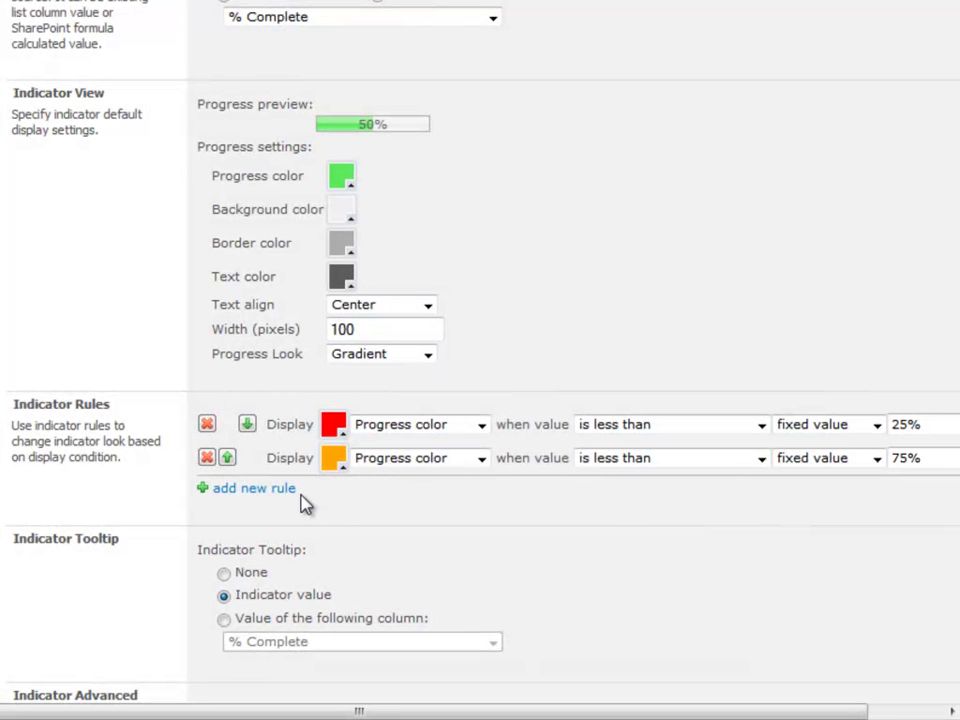
# Add a third indicator rule and set its display color to green 1fb800.
pyautogui.click(279, 489)
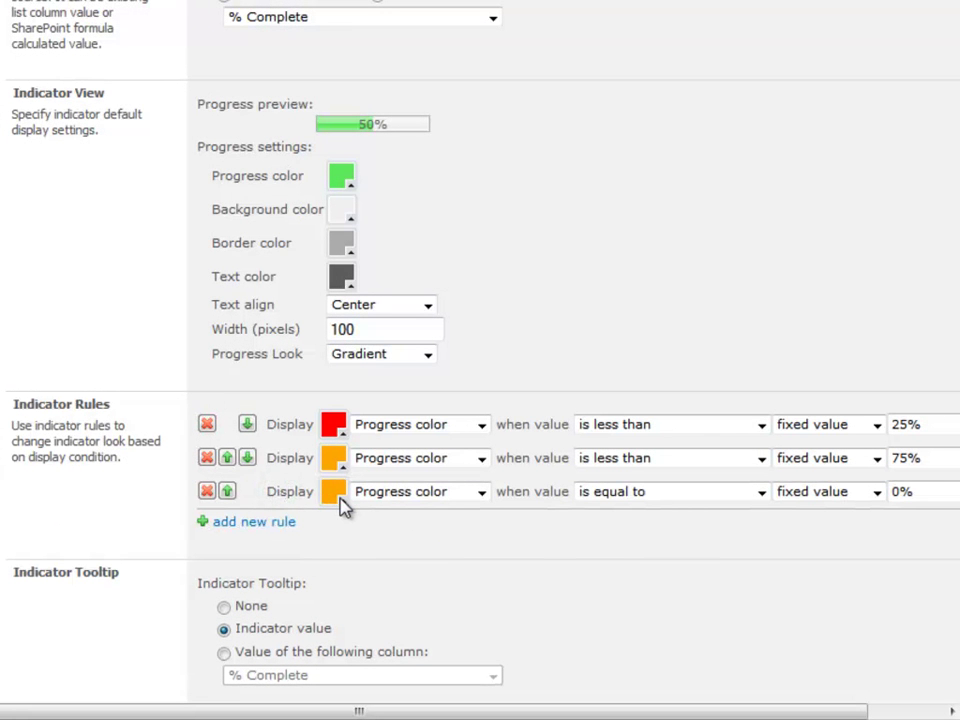
pyautogui.click(339, 500)
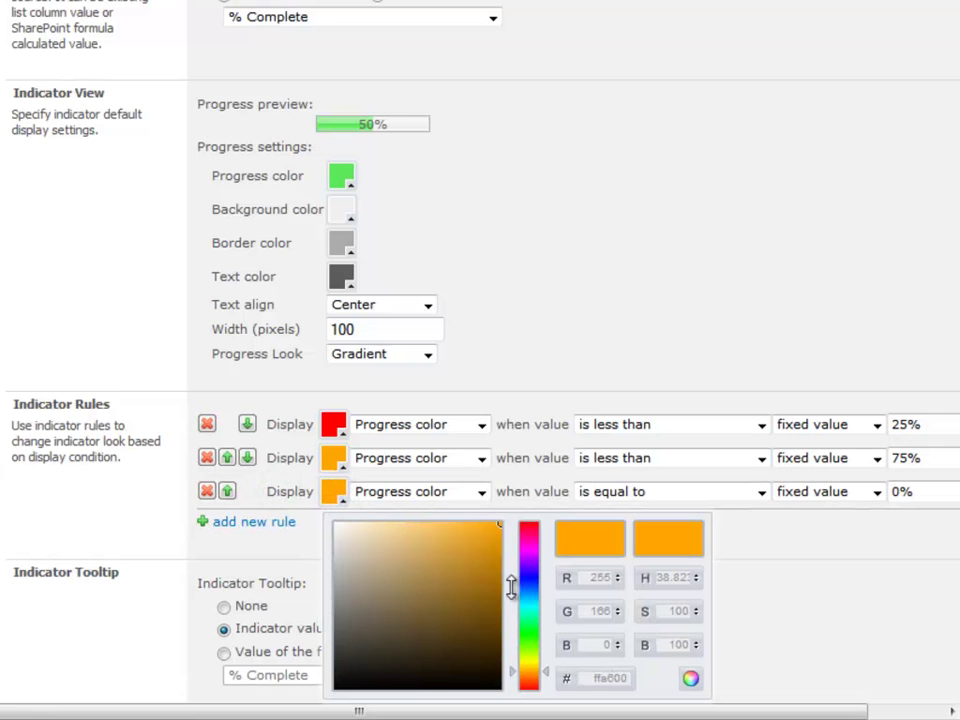
pyautogui.moveTo(524, 668); pyautogui.dragTo(528, 639)
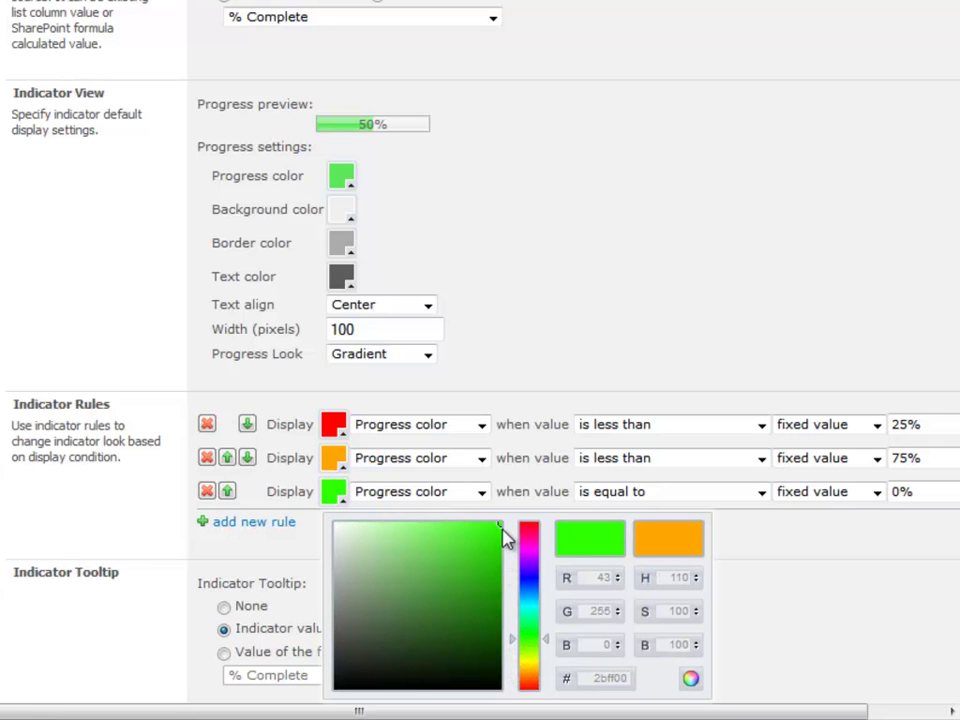
pyautogui.moveTo(503, 522); pyautogui.dragTo(495, 568)
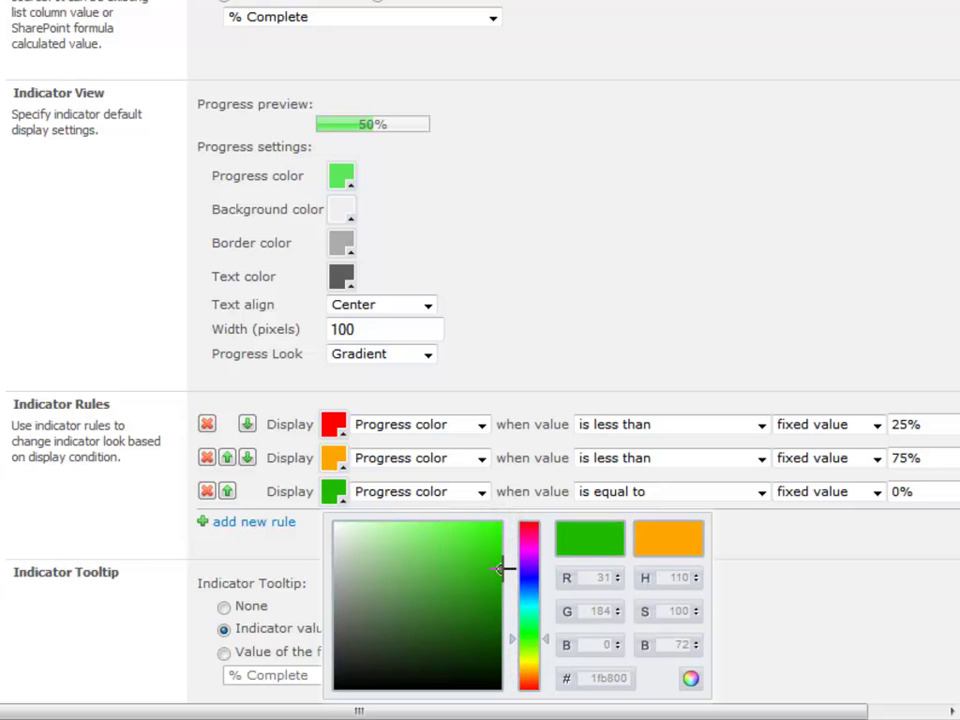
pyautogui.click(688, 679)
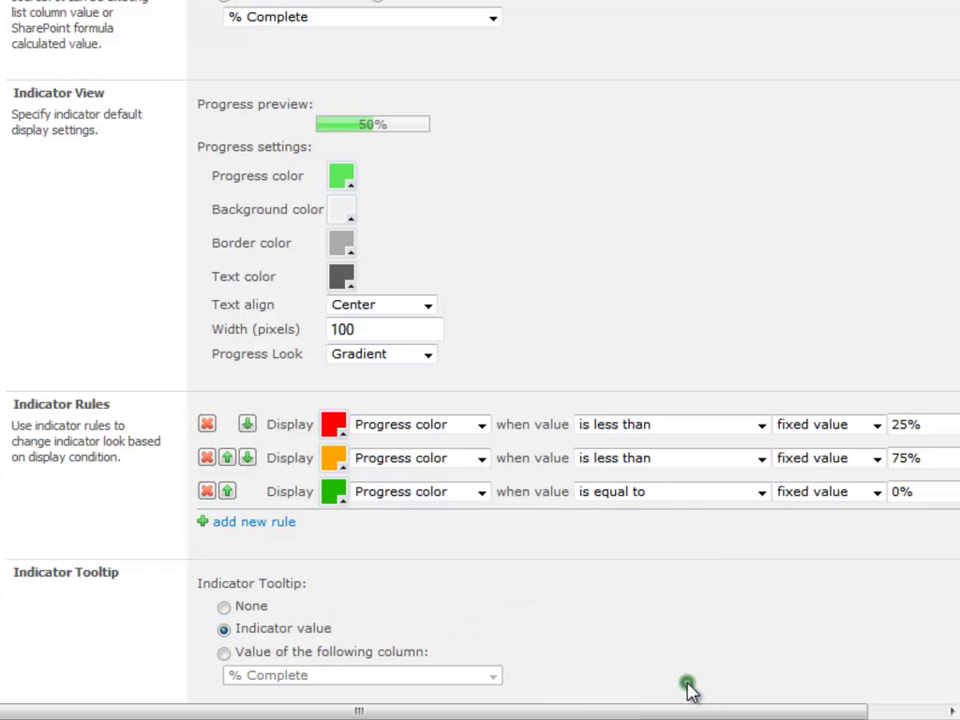
# Set the green rule's condition to is less than or equal to the fixed value 100% and save the Task Progress column.
pyautogui.click(705, 496)
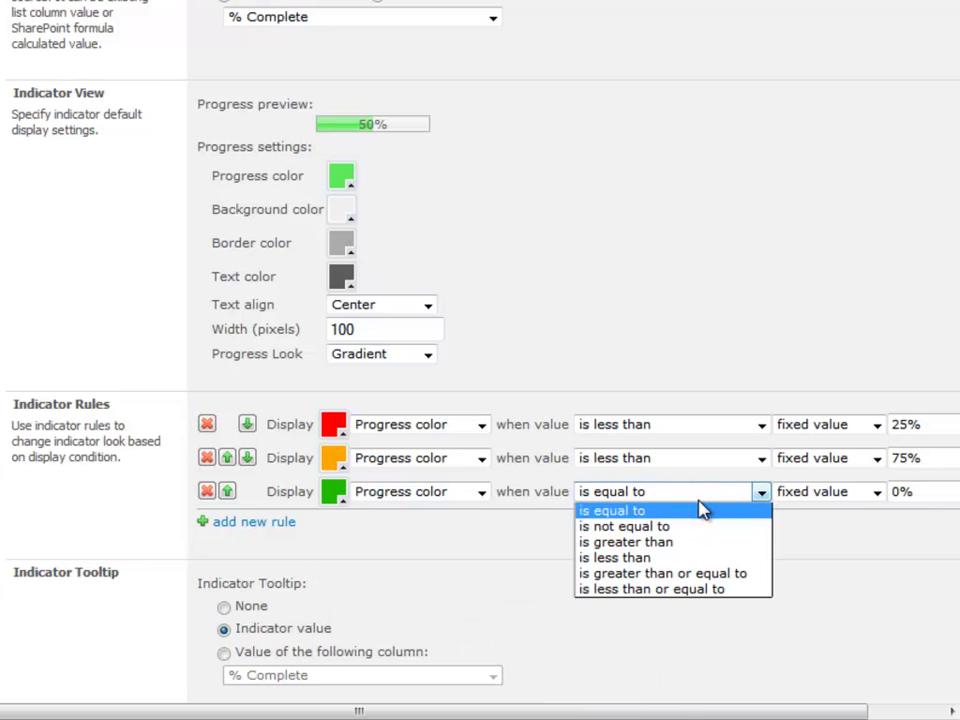
pyautogui.click(673, 589)
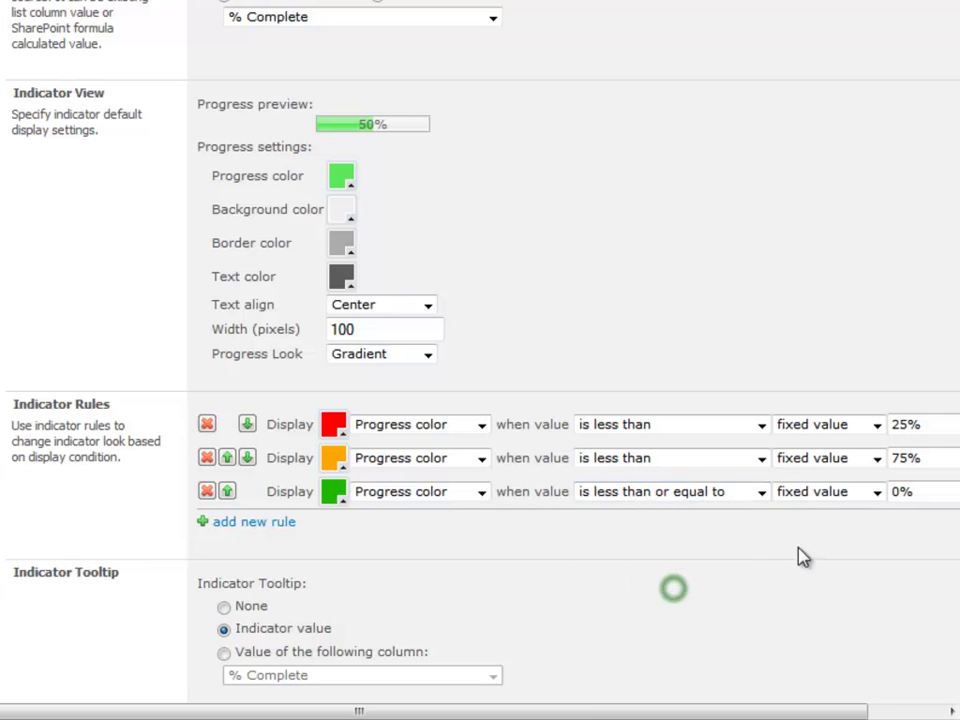
pyautogui.click(891, 492)
pyautogui.write('1')
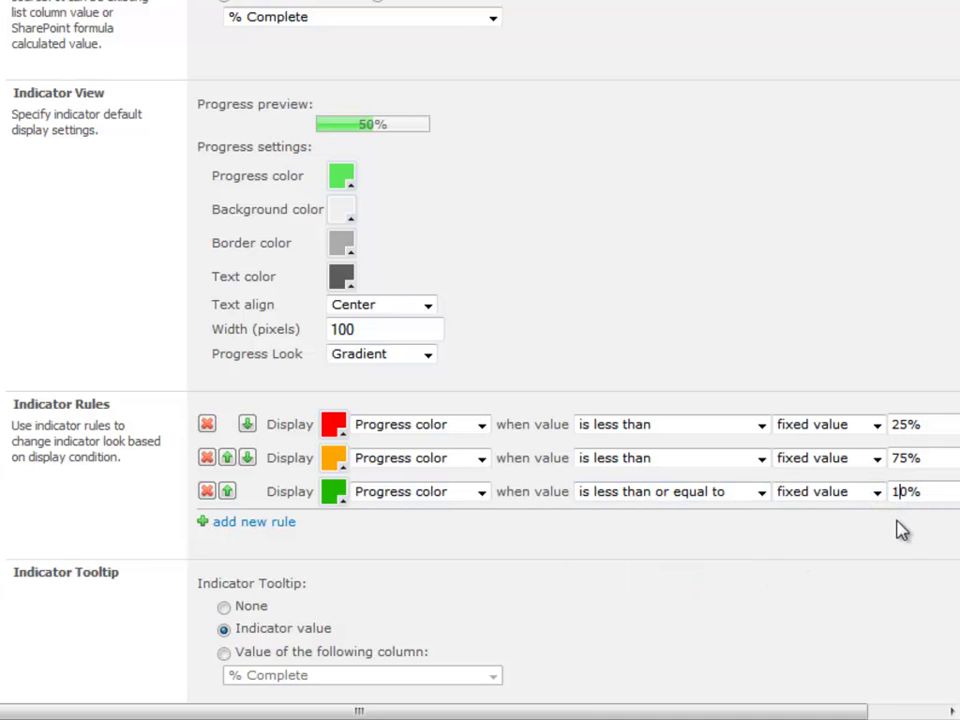
pyautogui.write('00')
pyautogui.press('Delete')
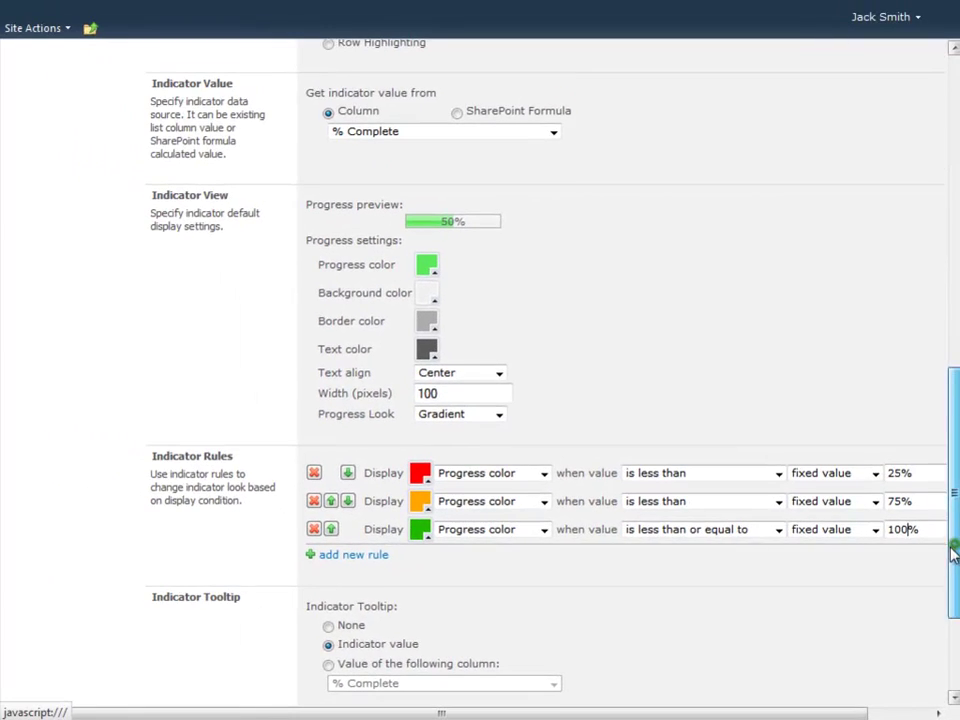
pyautogui.scroll(-3, 955, 545)
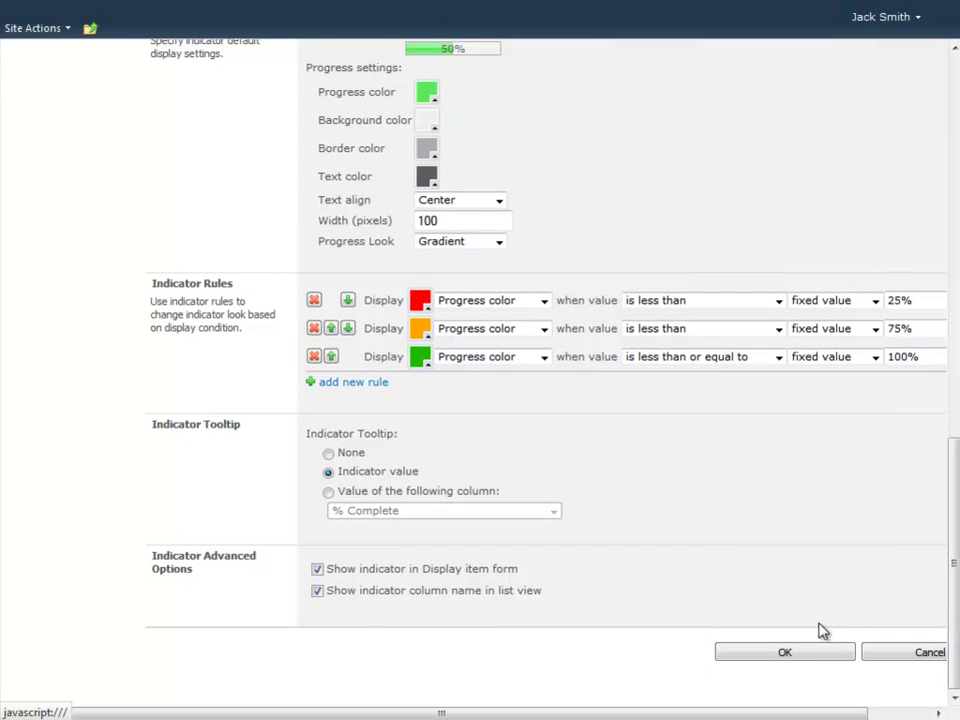
pyautogui.click(785, 652)
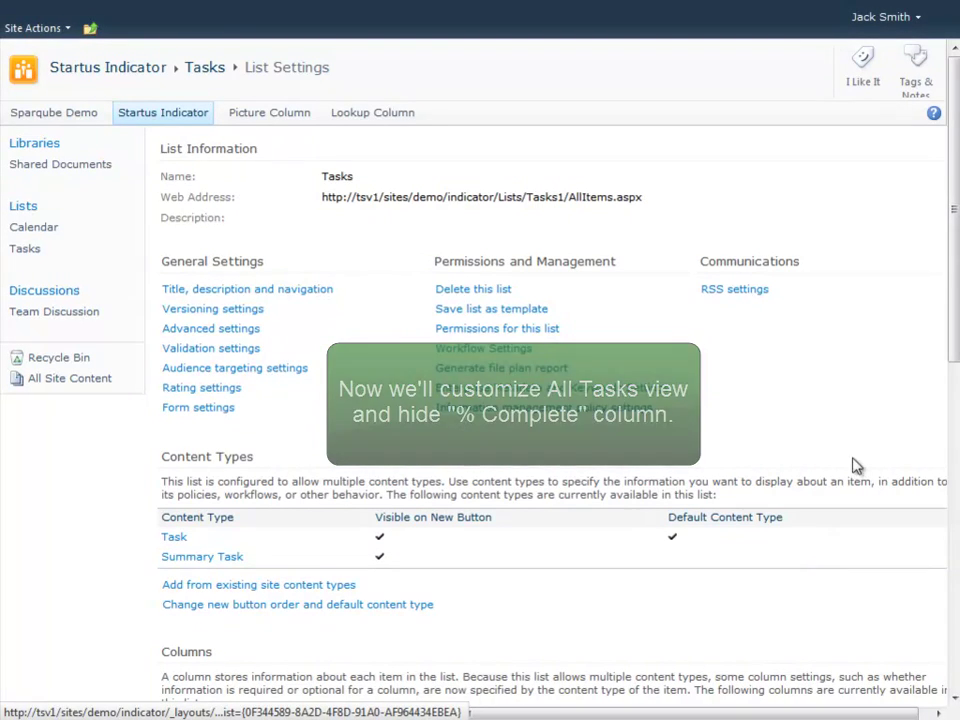
# Hide the % Complete column in the All Tasks view and save the view.
pyautogui.moveTo(953, 214); pyautogui.dragTo(934, 512)
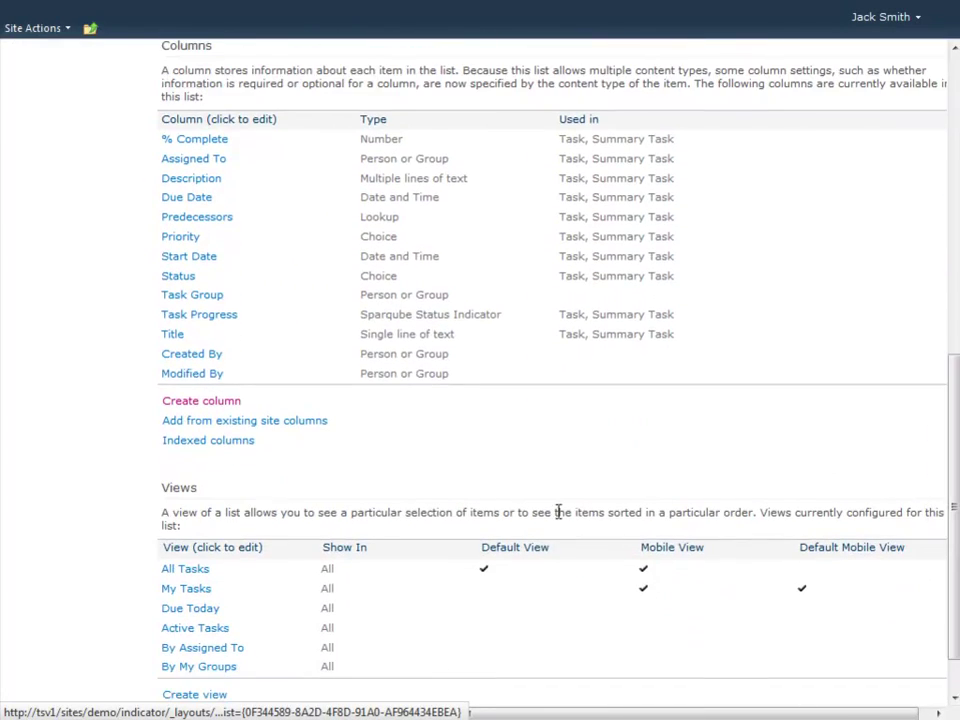
pyautogui.click(186, 569)
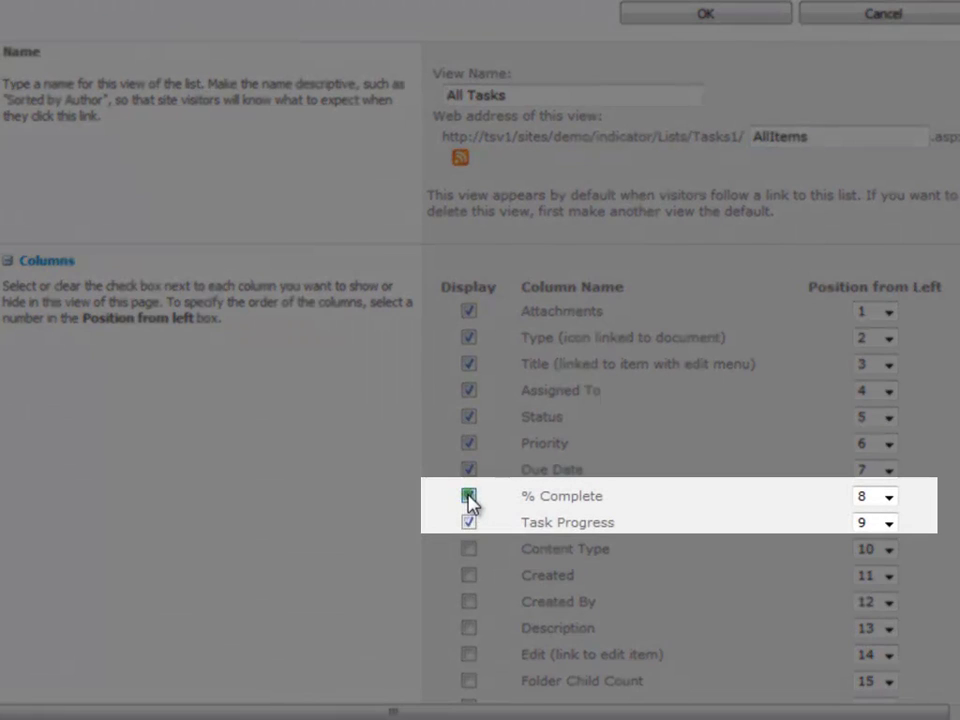
pyautogui.click(469, 497)
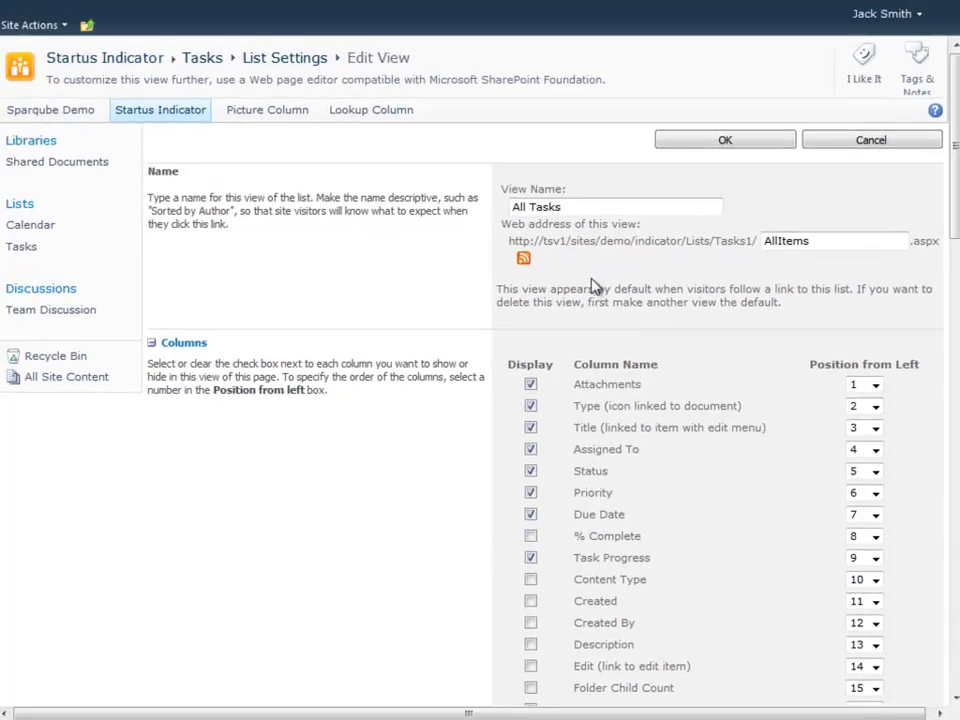
pyautogui.click(670, 146)
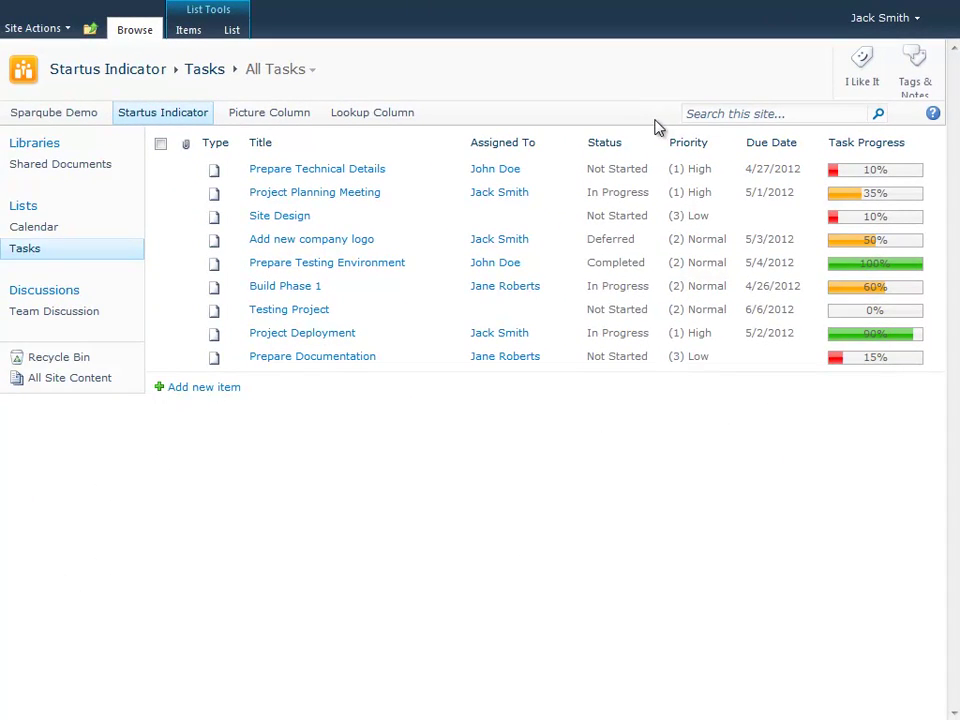
# Modify the My Tasks view to display Task Progress and hide % Complete, and save it.
pyautogui.click(309, 68)
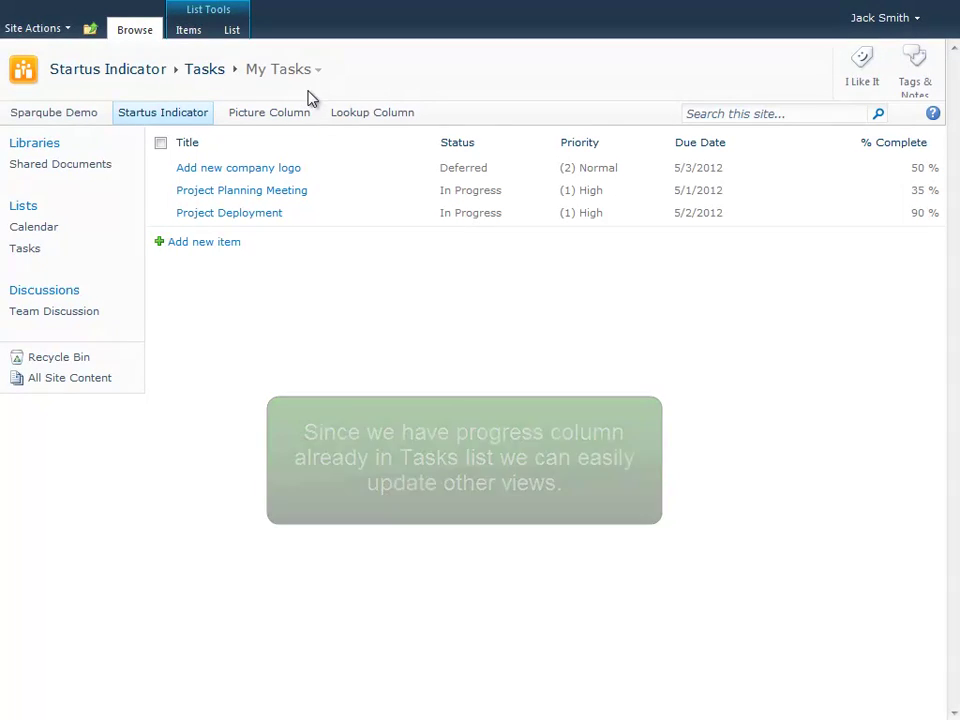
pyautogui.click(316, 72)
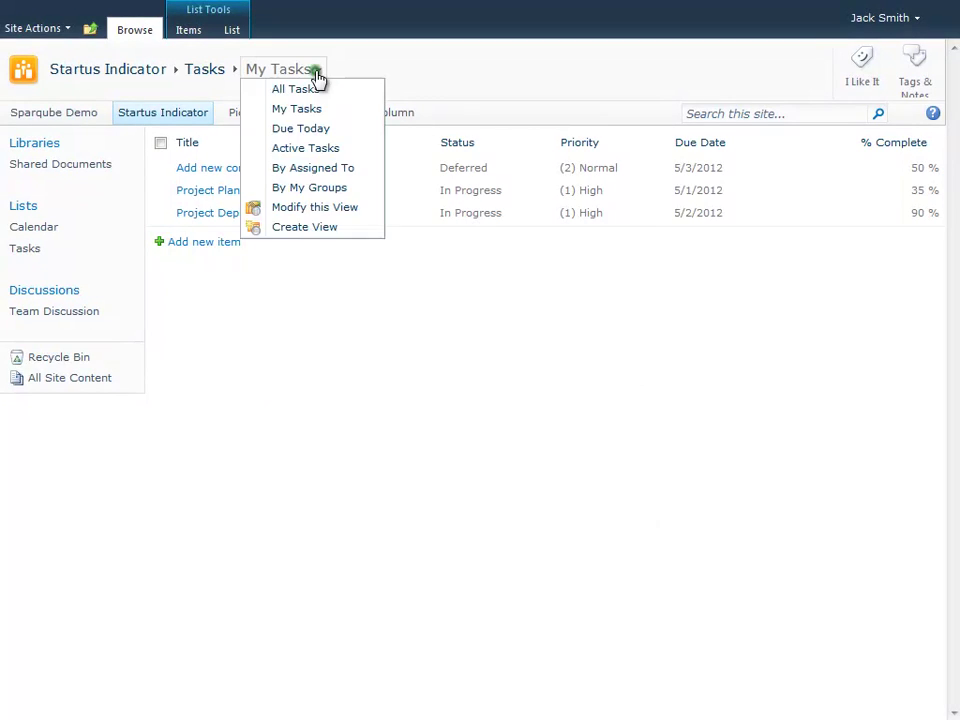
pyautogui.click(300, 208)
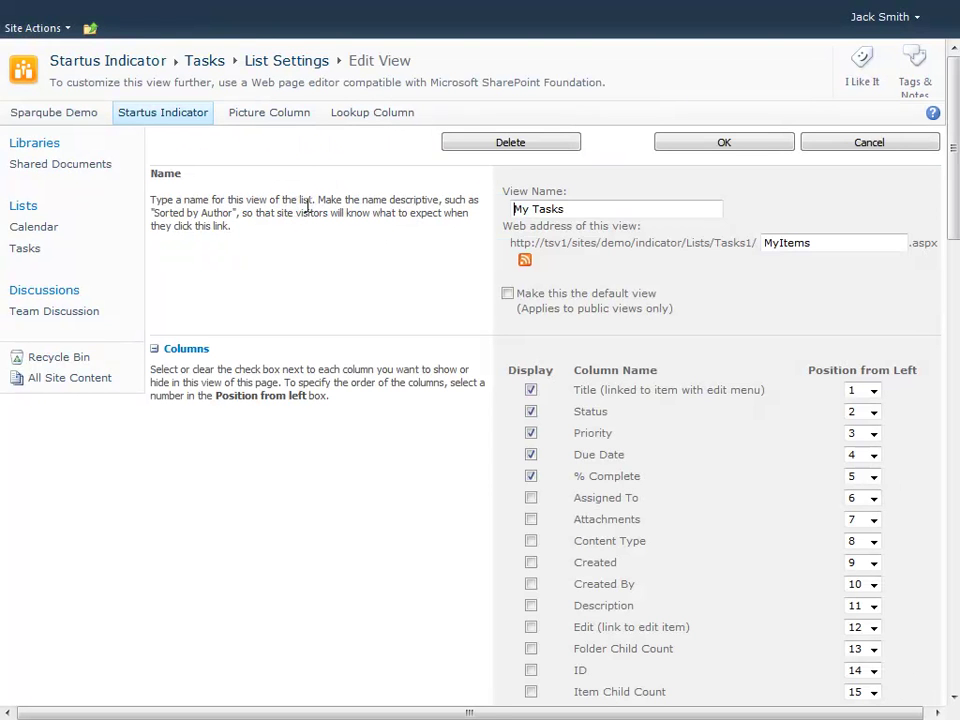
pyautogui.moveTo(953, 198); pyautogui.dragTo(950, 245)
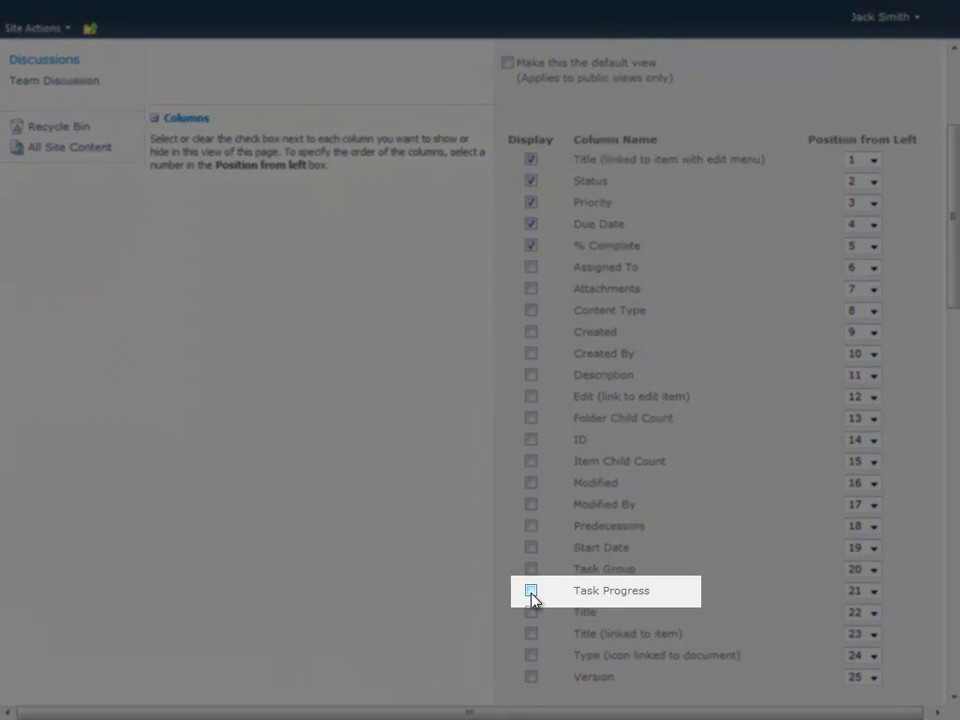
pyautogui.click(531, 598)
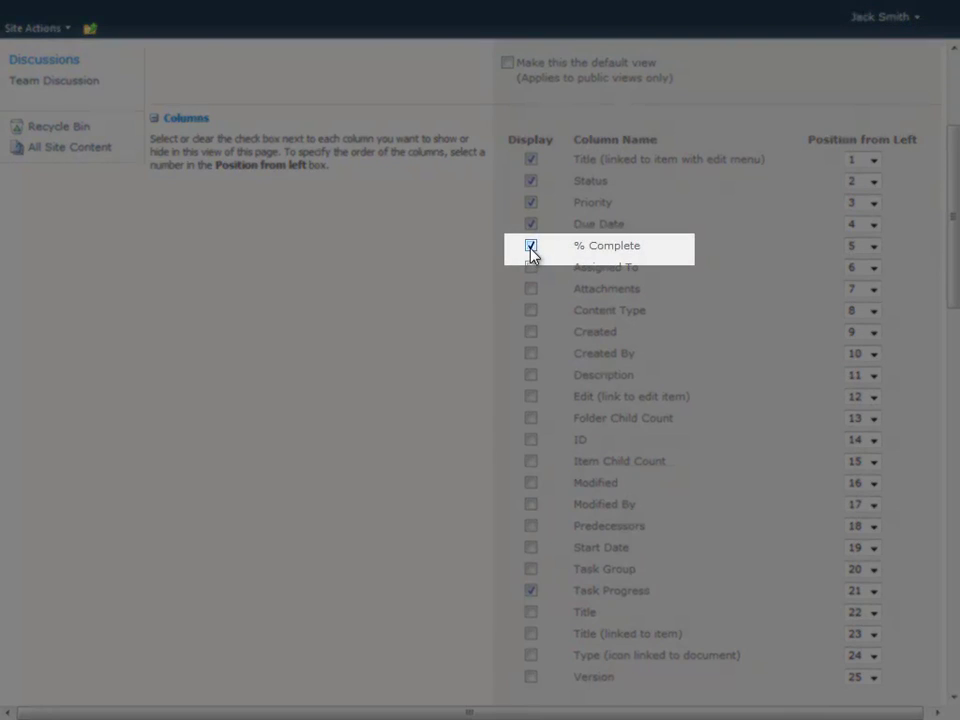
pyautogui.click(531, 247)
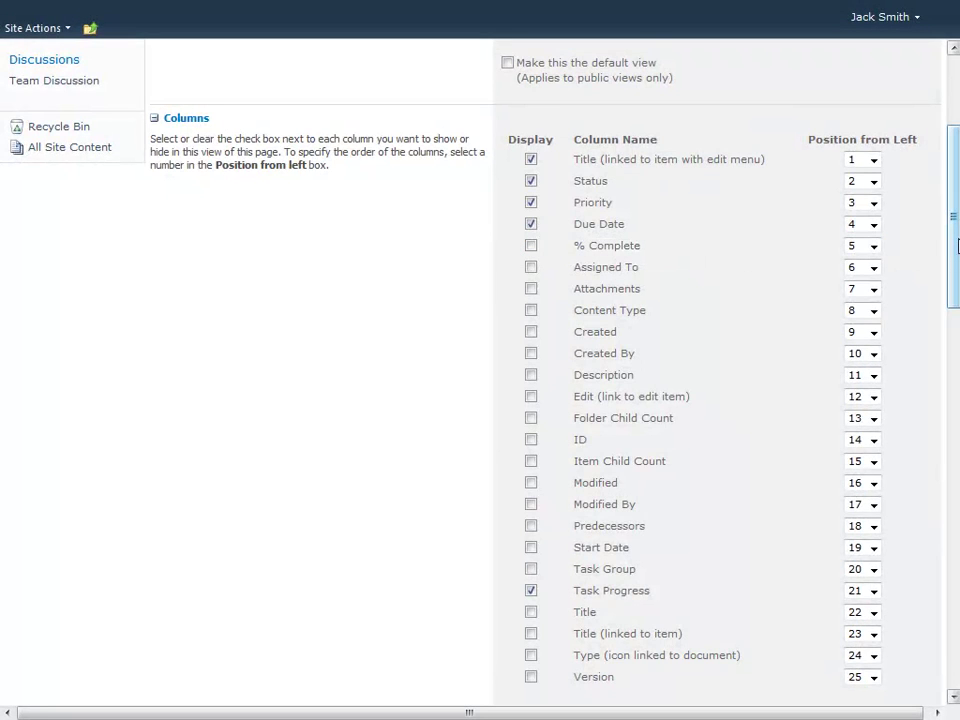
pyautogui.moveTo(955, 240); pyautogui.dragTo(948, 177)
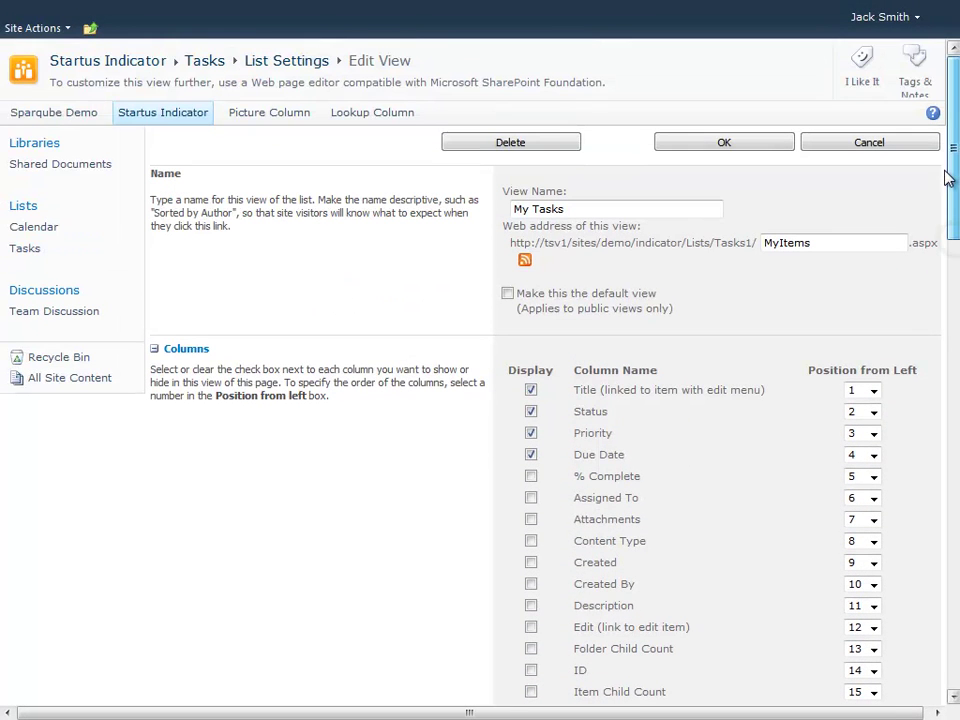
pyautogui.click(725, 146)
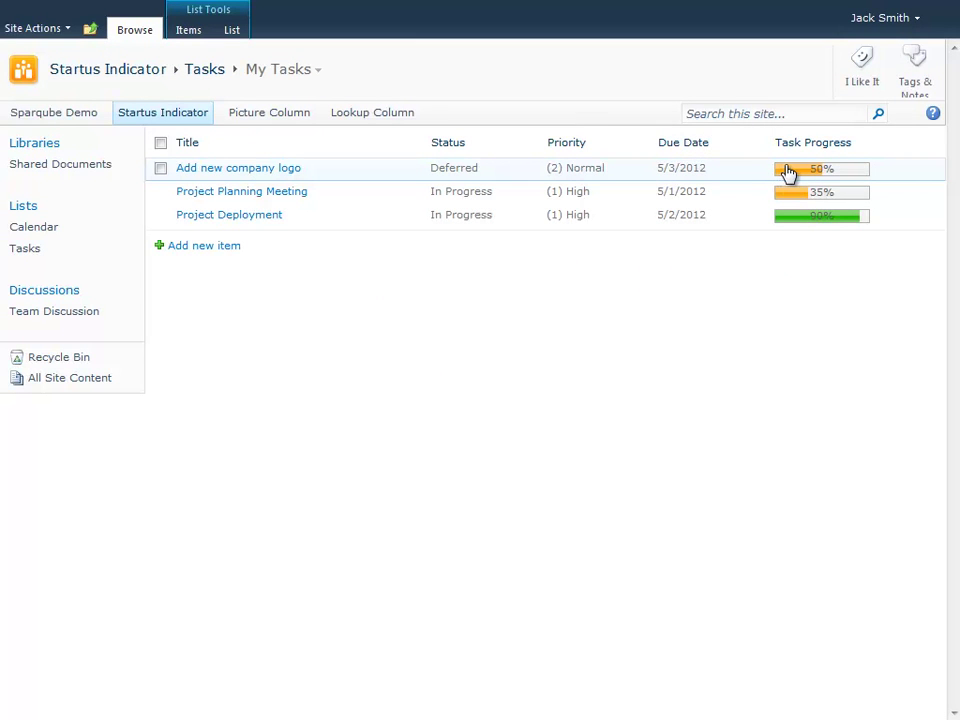
# Switch the Tasks list back to the All Tasks view.
pyautogui.moveTo(787, 172)
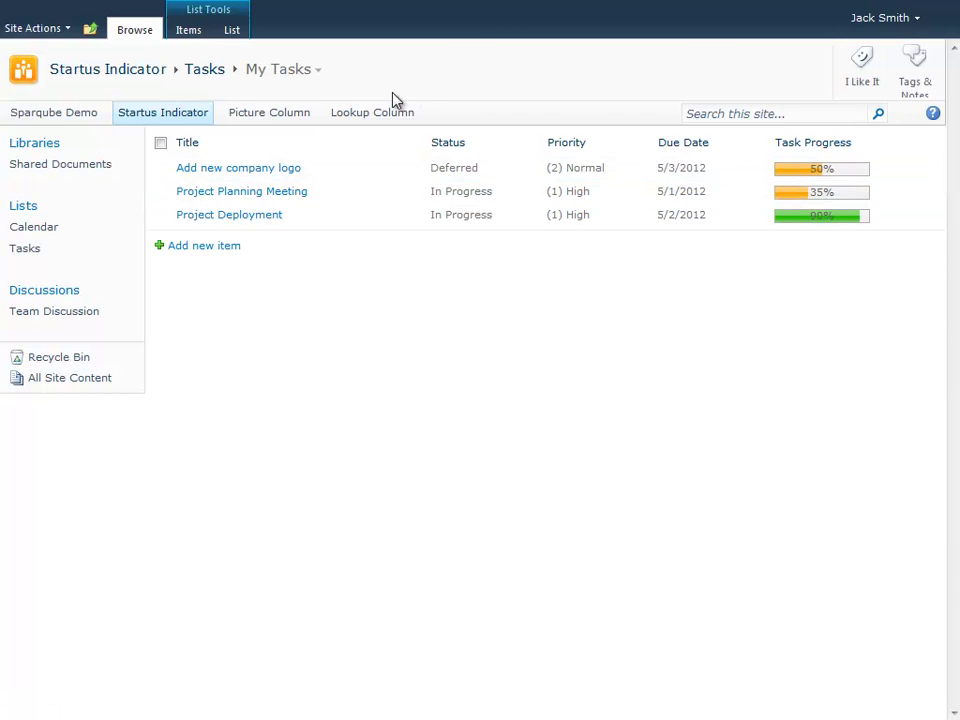
pyautogui.click(317, 71)
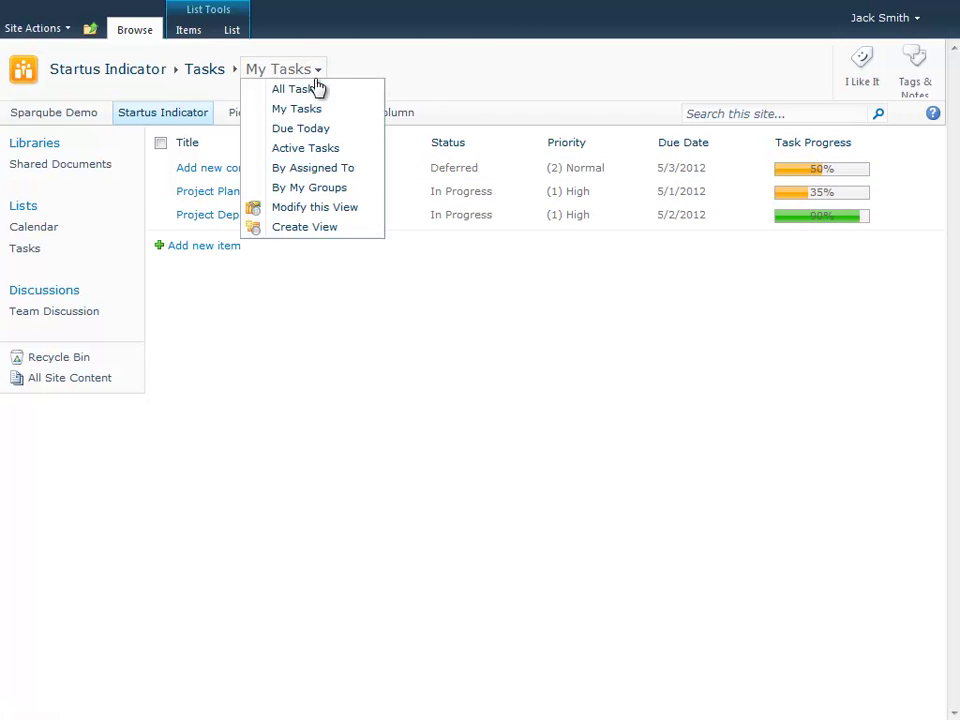
pyautogui.click(312, 93)
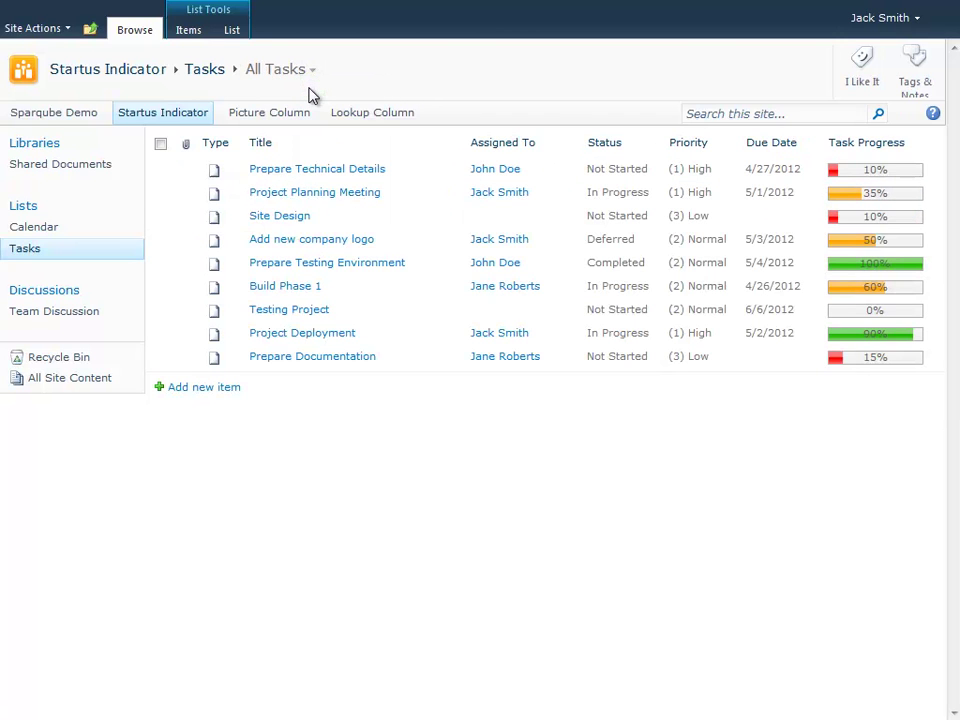